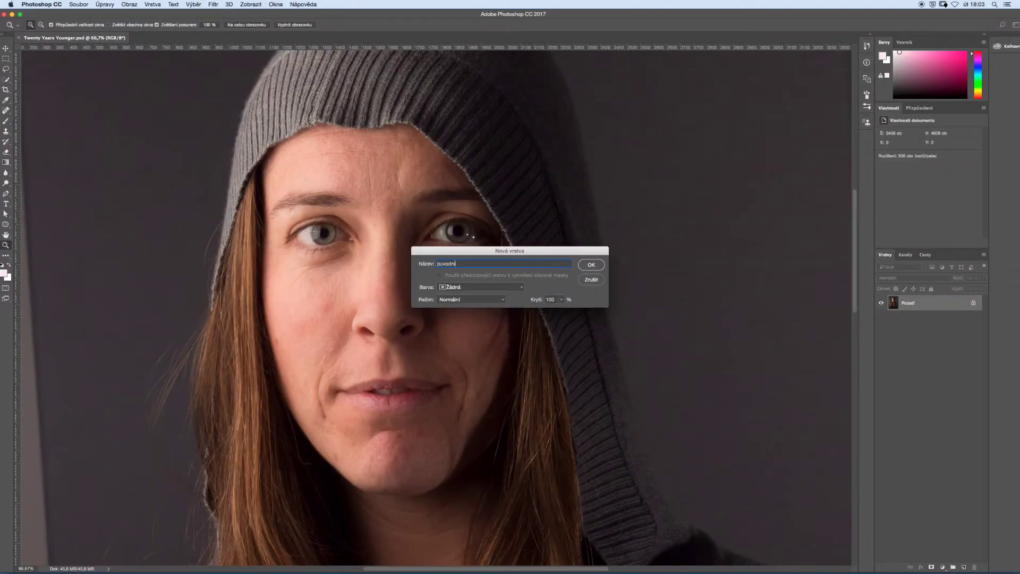
Step: Duplicate the photo into a new layer named 'retus'
key("Return")
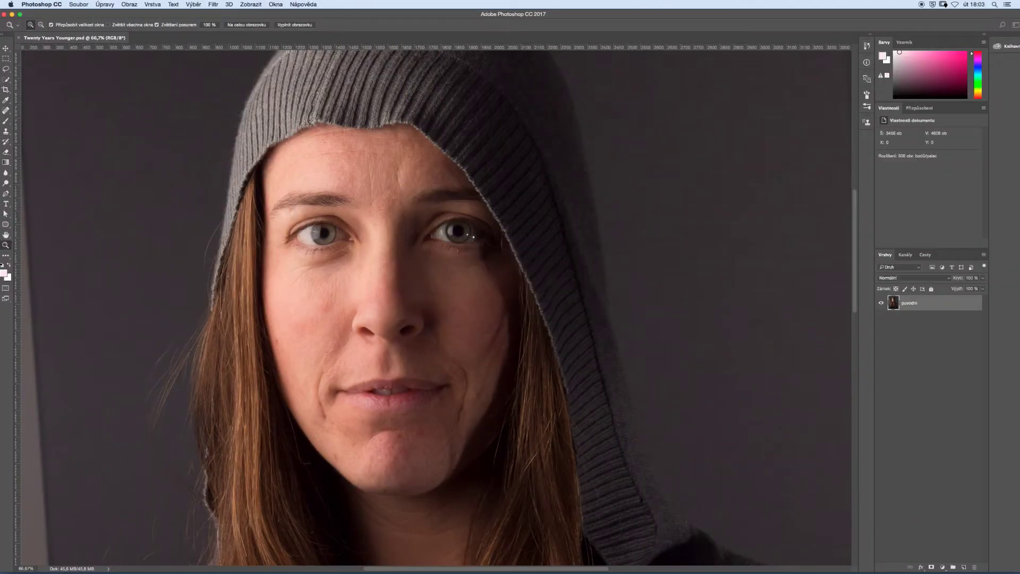
key("ctrl+j")
double_click(906, 303)
type("retus")
key("Return")
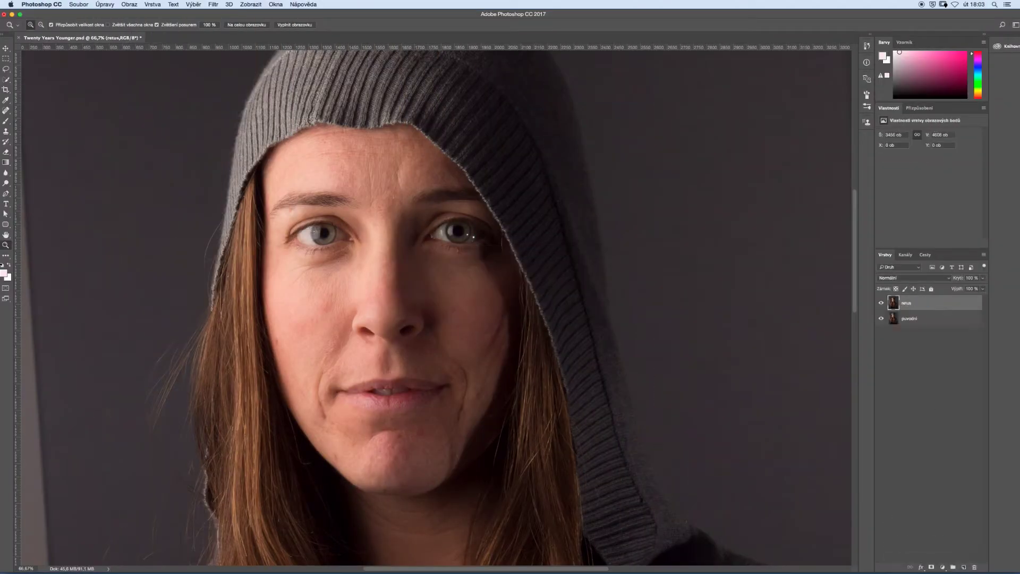
Step: Zoom in on the eyes and patch away the wrinkle under the left eye
left_click(399, 289)
left_click(340, 244)
right_click(7, 114)
left_click(43, 127)
left_click_drag(262, 236, 303, 235)
Step: Patch a small wrinkle on the cheek
key("ctrl+d")
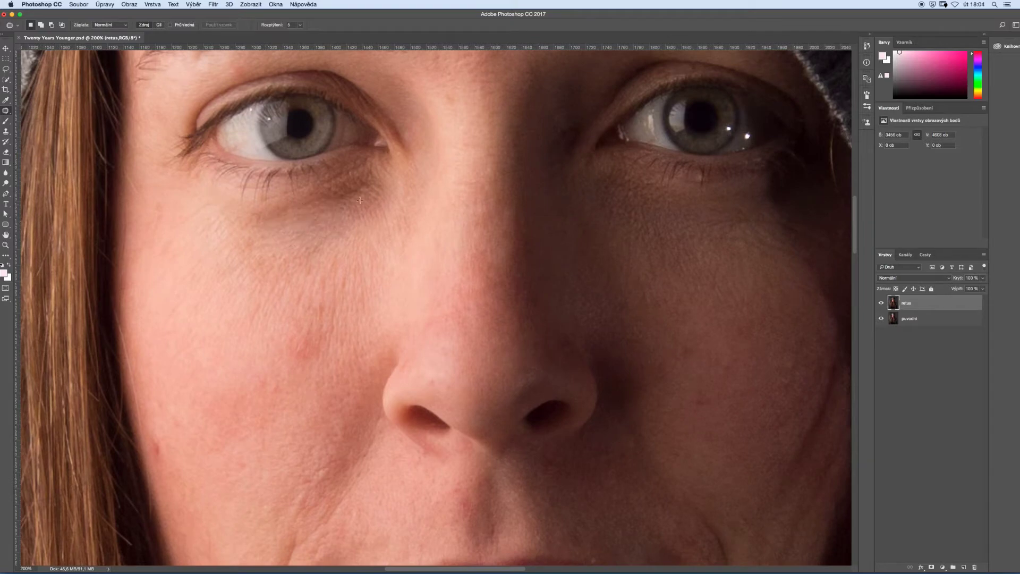
scroll(319, 224, "down", 2)
left_click_drag(138, 181, 147, 184)
key("ctrl+d")
key("ctrl+minus")
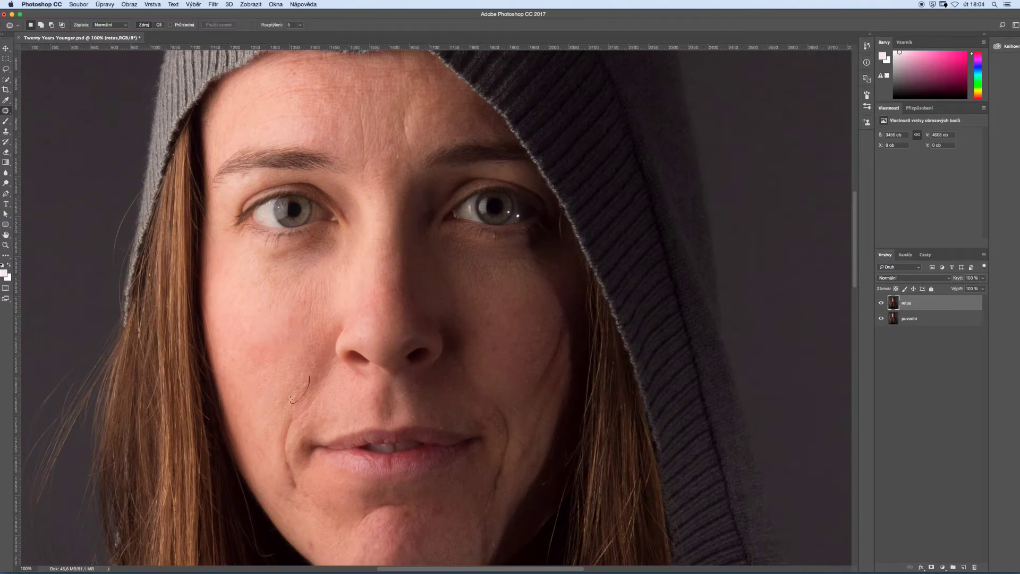
Step: Patch the crease beside the mouth corner and the cheek crease with clean skin
scroll(238, 339, "down", 1)
scroll(218, 345, "down", 2)
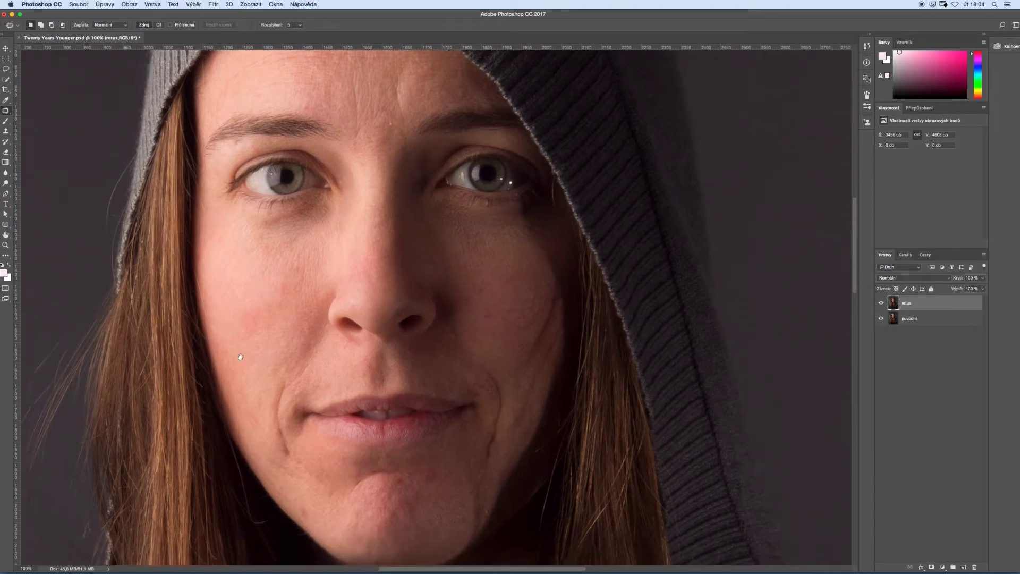
left_click_drag(254, 376, 255, 379)
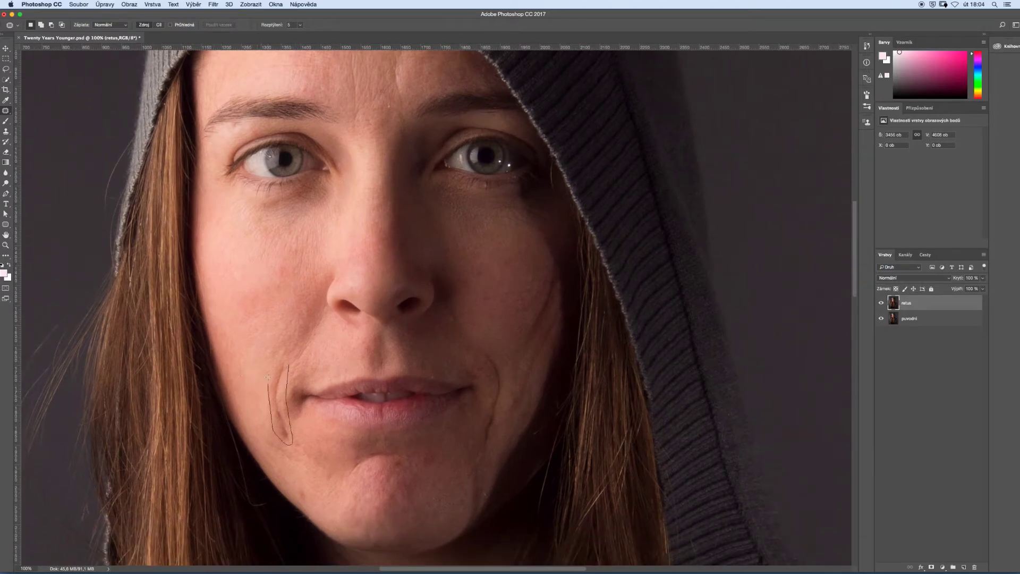
scroll(276, 366, "down", 1)
scroll(272, 370, "down", 1)
left_click_drag(271, 370, 283, 411)
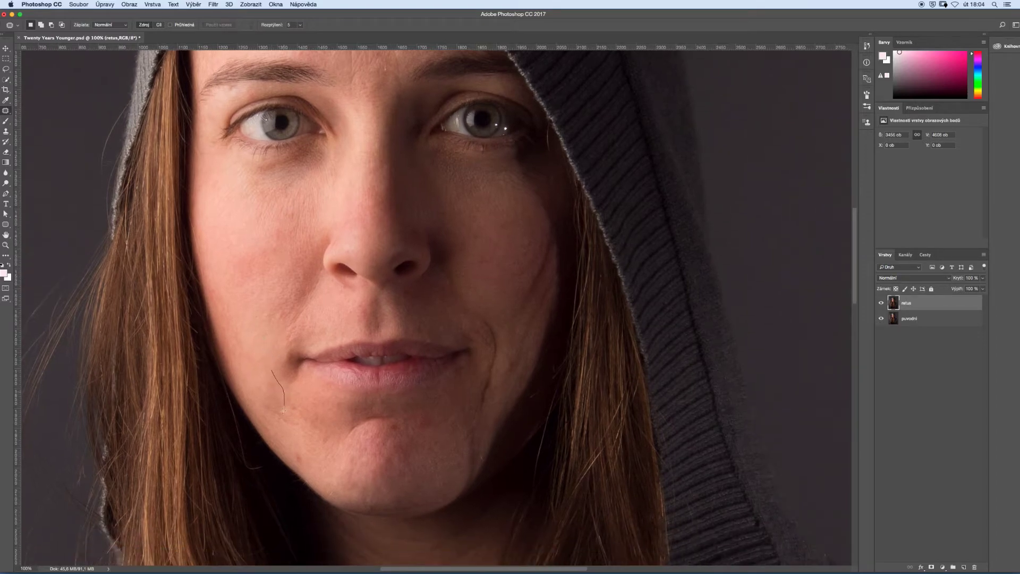
scroll(287, 406, "down", 1)
scroll(303, 388, "down", 1)
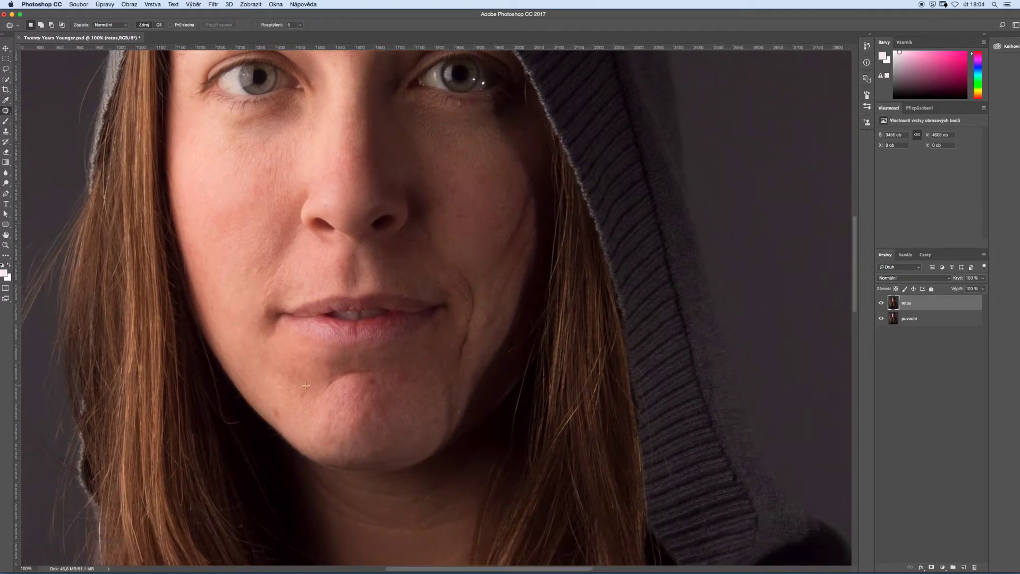
scroll(278, 363, "up", 1)
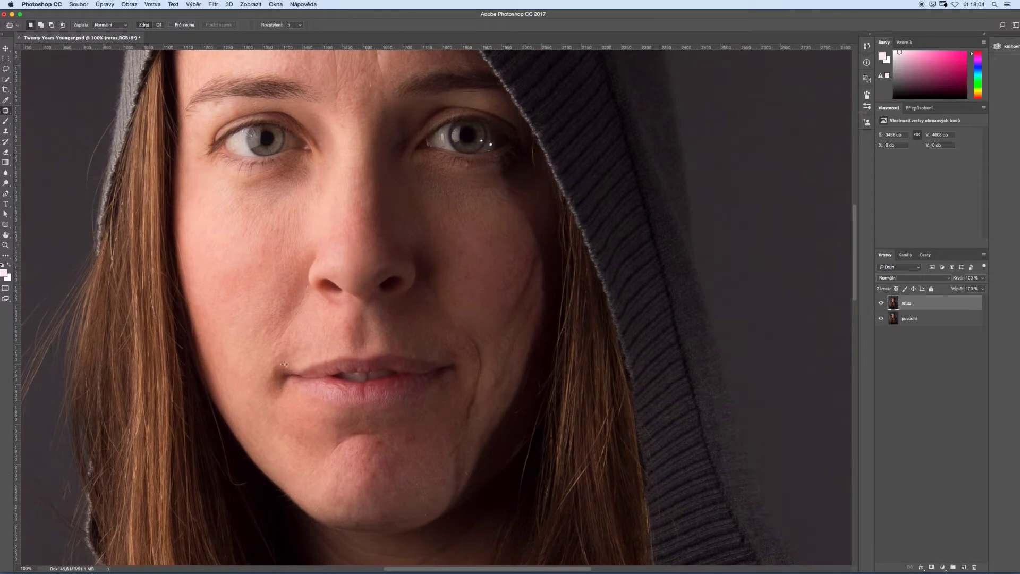
mouse_move(262, 378)
left_mouse_down()
mouse_move(263, 345)
mouse_move(274, 350)
left_mouse_up()
mouse_move(292, 287)
left_mouse_down()
mouse_move(272, 303)
mouse_move(300, 289)
left_mouse_up()
key("ctrl+d")
Step: Patch the crease below the lower lip
scroll(341, 302, "down", 1)
scroll(317, 317, "down", 1)
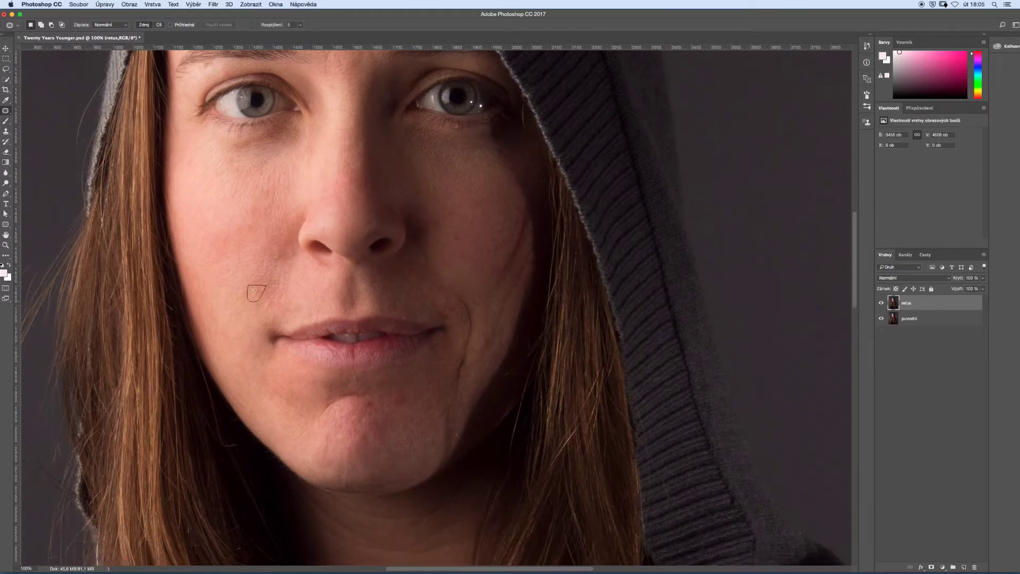
scroll(335, 298, "down", 1)
left_click_drag(352, 366, 322, 375)
key("ctrl+d")
scroll(338, 385, "down", 1)
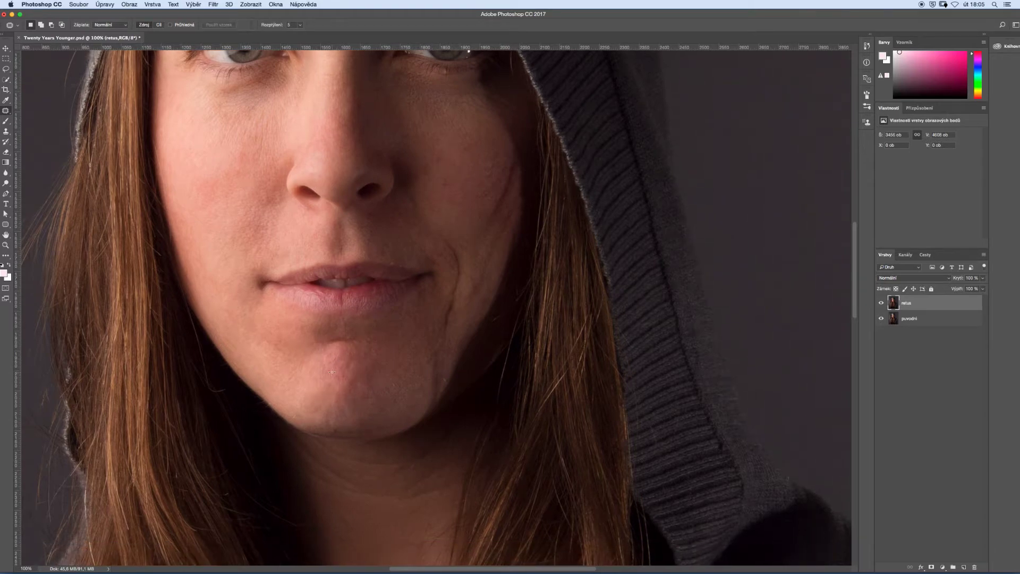
scroll(394, 376, "up", 1)
Step: Patch the smile line and the chin area with nearby clean skin
left_click_drag(454, 270, 433, 269)
scroll(432, 255, "up", 1)
key("ctrl+d")
scroll(432, 268, "down", 1)
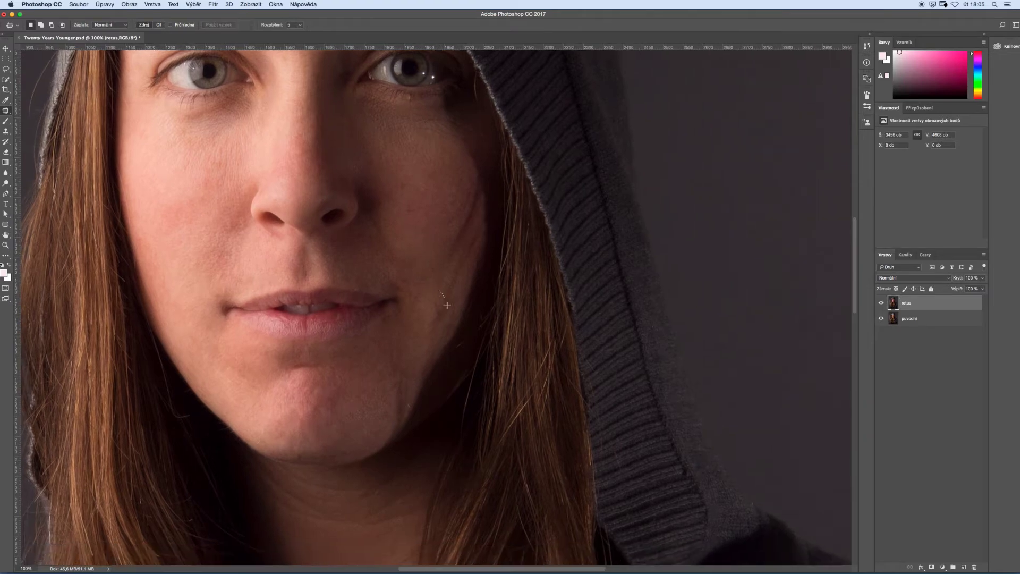
scroll(426, 303, "down", 1)
mouse_move(414, 330)
left_mouse_down()
mouse_move(386, 366)
mouse_move(385, 325)
left_mouse_up()
left_click_drag(399, 338, 416, 296)
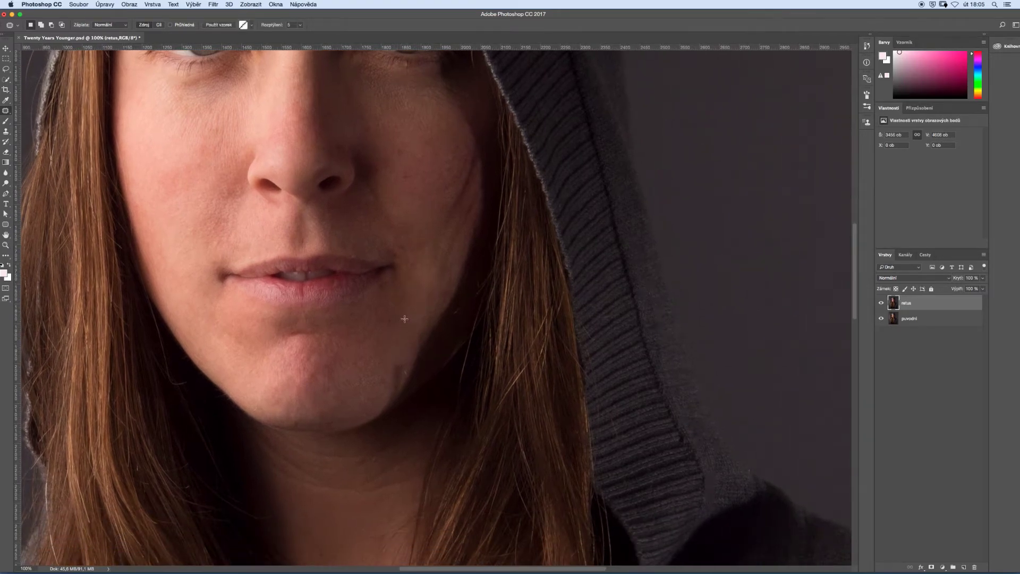
scroll(404, 319, "down", 1)
mouse_move(396, 332)
left_mouse_down()
mouse_move(375, 322)
mouse_move(393, 319)
left_mouse_up()
key("ctrl+d")
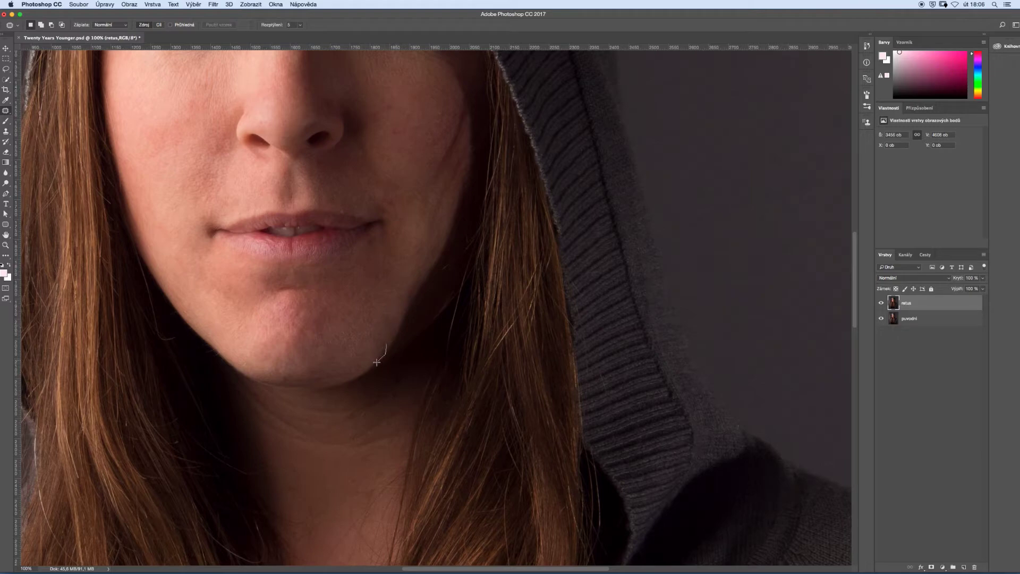
Step: Patch the remaining upper and lower cheek wrinkles
scroll(377, 329, "up", 2)
scroll(404, 266, "up", 2)
mouse_move(438, 246)
left_mouse_down()
mouse_move(414, 279)
mouse_move(425, 255)
mouse_move(412, 330)
mouse_move(446, 230)
left_mouse_up()
key("ctrl+d")
mouse_move(402, 334)
left_mouse_down()
mouse_move(383, 274)
mouse_move(348, 295)
left_mouse_up()
key("ctrl+d")
scroll(397, 295, "left", 2)
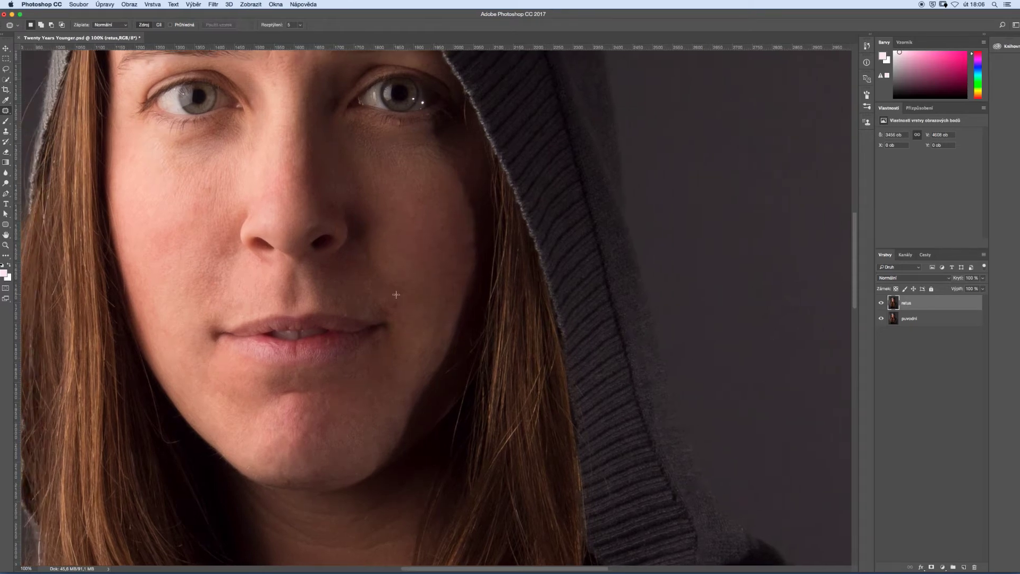
scroll(383, 292, "up", 2)
scroll(360, 399, "up", 2)
scroll(360, 399, "left", 1)
scroll(365, 269, "up", 2)
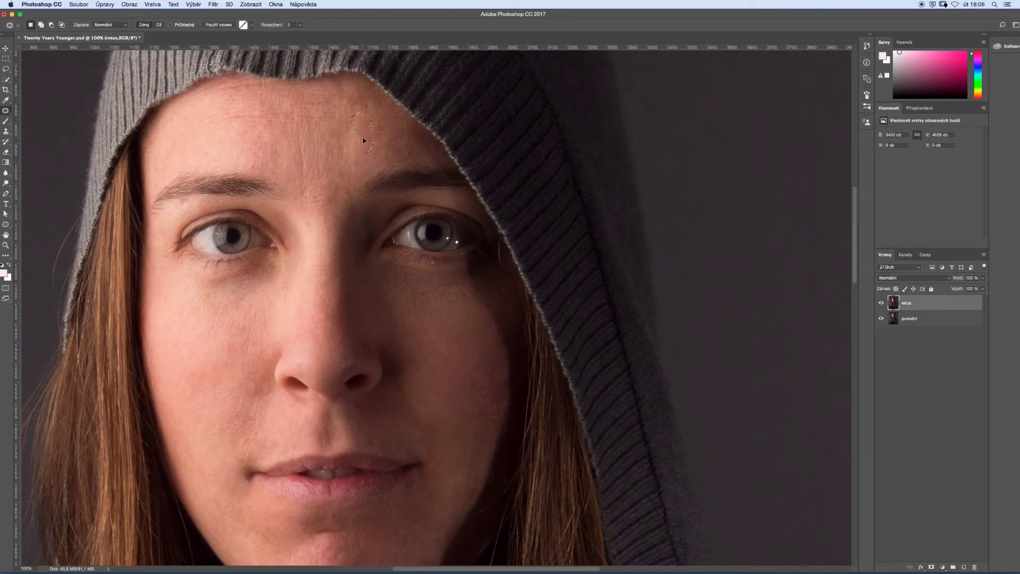
Step: Patch away the lines across the forehead
mouse_move(375, 105)
left_mouse_down()
mouse_move(308, 86)
mouse_move(319, 111)
left_mouse_up()
left_click_drag(240, 80, 274, 100)
left_click_drag(210, 131, 213, 128)
left_click_drag(268, 85, 215, 103)
left_click_drag(307, 137, 295, 134)
left_click(300, 155)
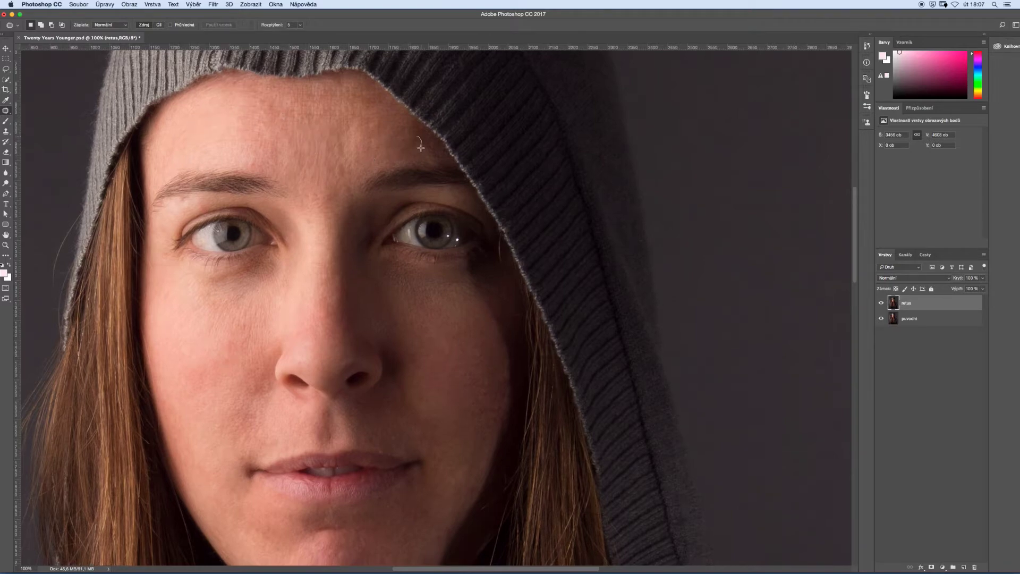
Step: Patch the creases under and beside the eye, then zoom out to the whole face
left_click_drag(308, 301, 317, 222)
mouse_move(525, 232)
left_mouse_down()
mouse_move(455, 211)
mouse_move(491, 246)
mouse_move(495, 226)
left_mouse_up()
left_click(505, 212)
mouse_move(498, 214)
left_mouse_down()
mouse_move(452, 211)
mouse_move(448, 189)
left_mouse_up()
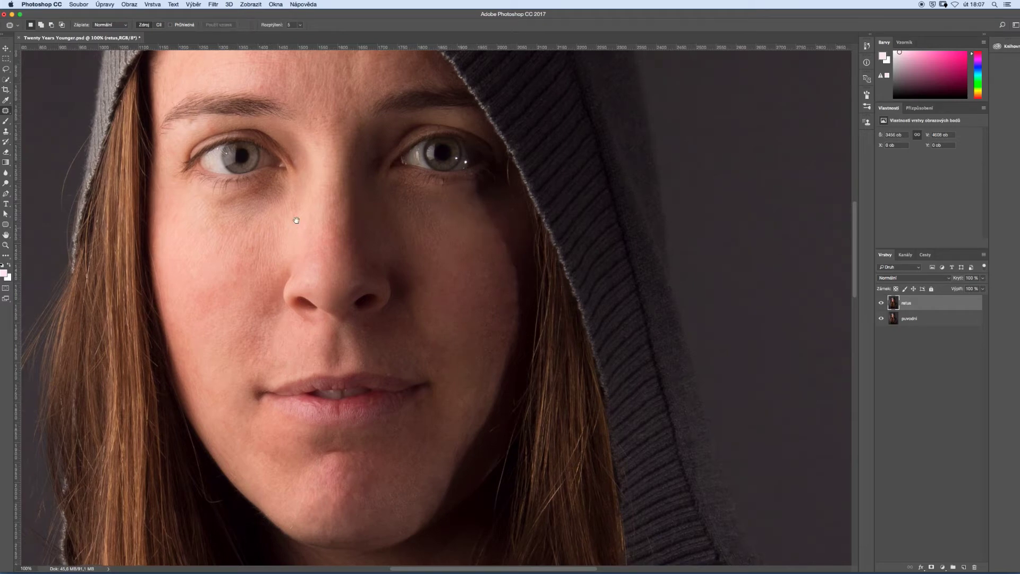
key("z")
left_click(333, 307, "alt")
key("j")
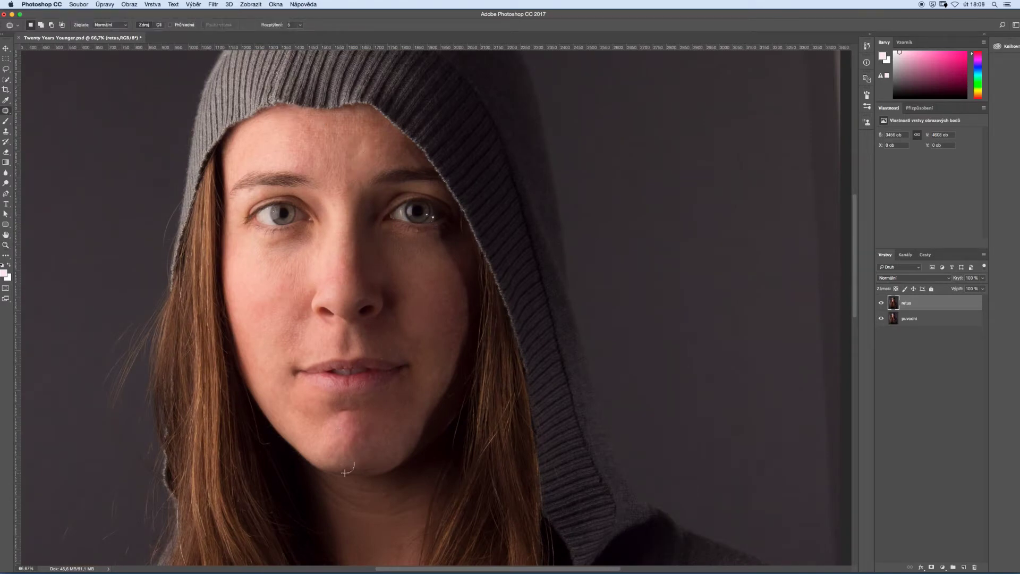
Step: Patch the mark and crease on the chin
mouse_move(375, 465)
left_mouse_down()
mouse_move(355, 467)
mouse_move(407, 449)
mouse_move(401, 477)
mouse_move(422, 433)
mouse_move(396, 457)
left_mouse_up()
scroll(379, 458, "down", 2)
scroll(422, 433, "down", 2)
scroll(393, 449, "down", 2)
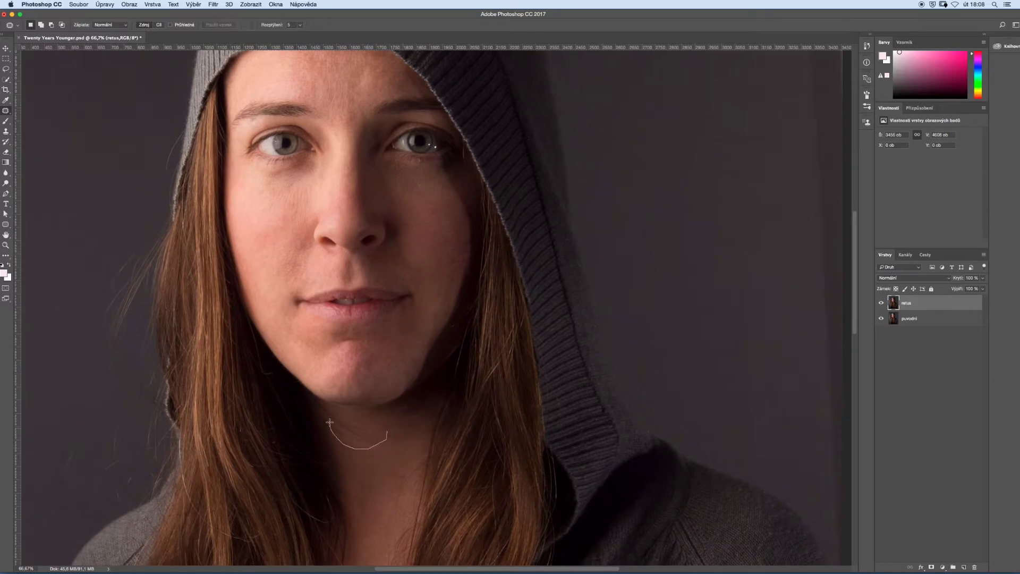
mouse_move(330, 422)
left_mouse_down()
mouse_move(354, 439)
mouse_move(339, 414)
mouse_move(387, 438)
mouse_move(312, 386)
left_mouse_up()
left_click(342, 446)
Step: Convert the retus layer into a smart object
left_click(5, 245)
left_click(332, 271, "alt")
left_click(374, 278)
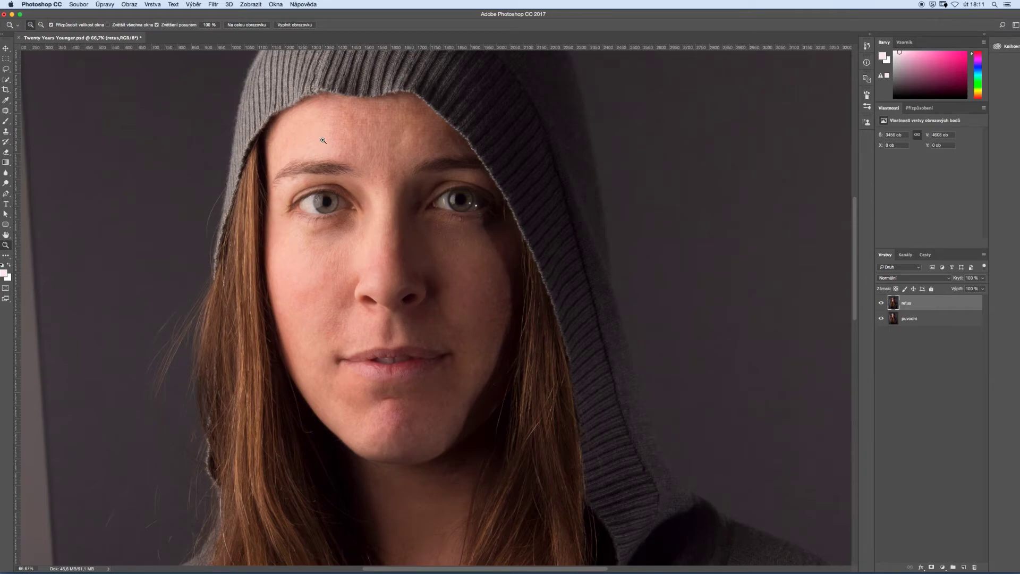
right_click(914, 306)
left_click(893, 334)
Step: Liquify the face with Jaw set to -28 and reshaped mouth sliders
left_click(213, 4)
left_click(234, 84)
key("z")
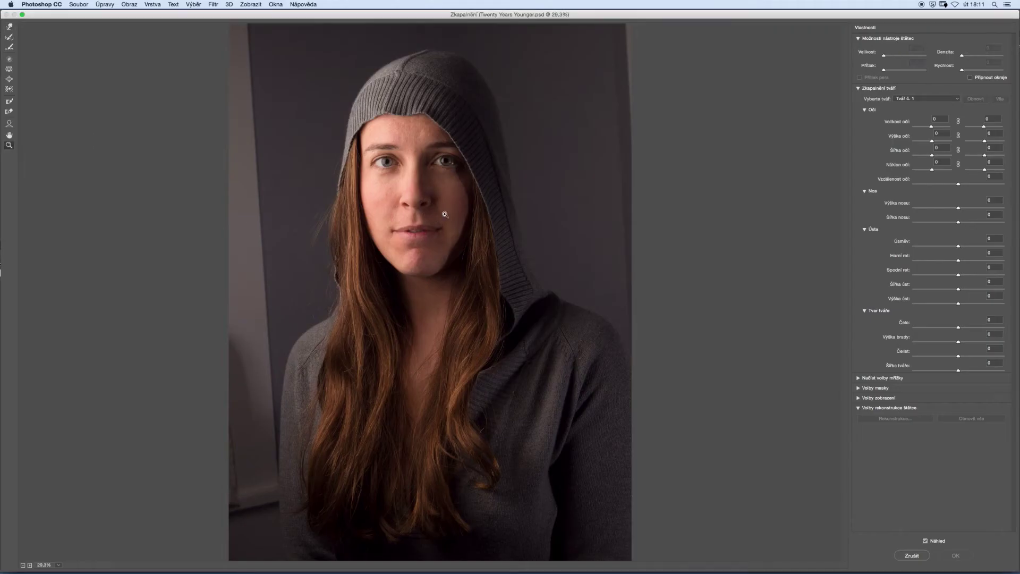
left_click(432, 194)
key("a")
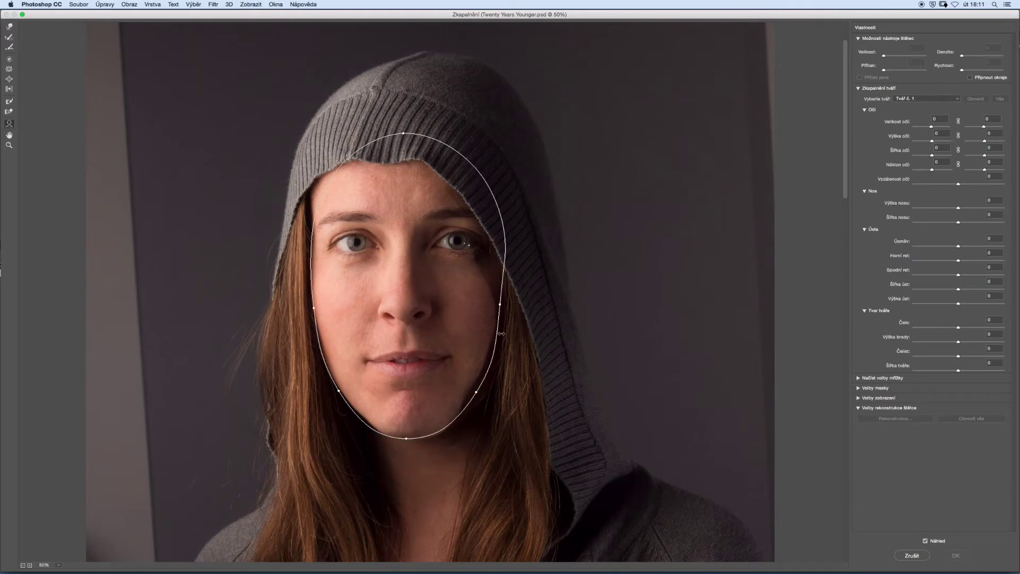
left_click_drag(482, 372, 597, 372)
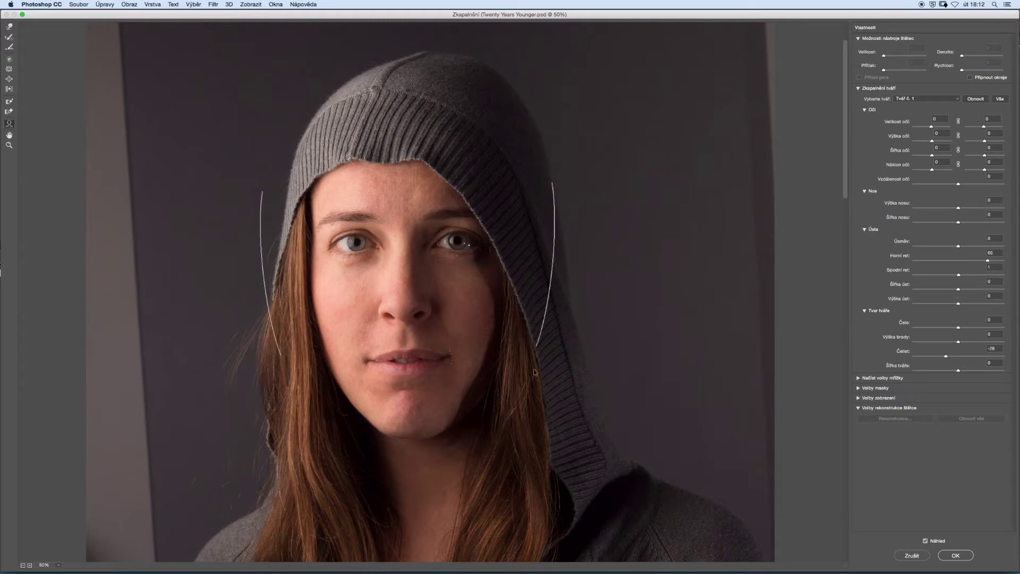
mouse_move(446, 356)
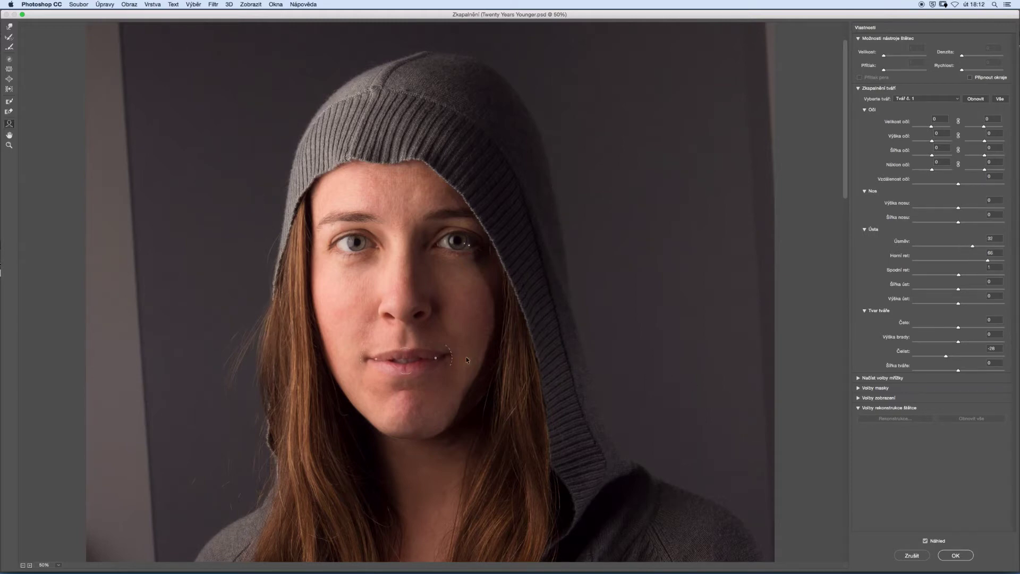
left_click(956, 555)
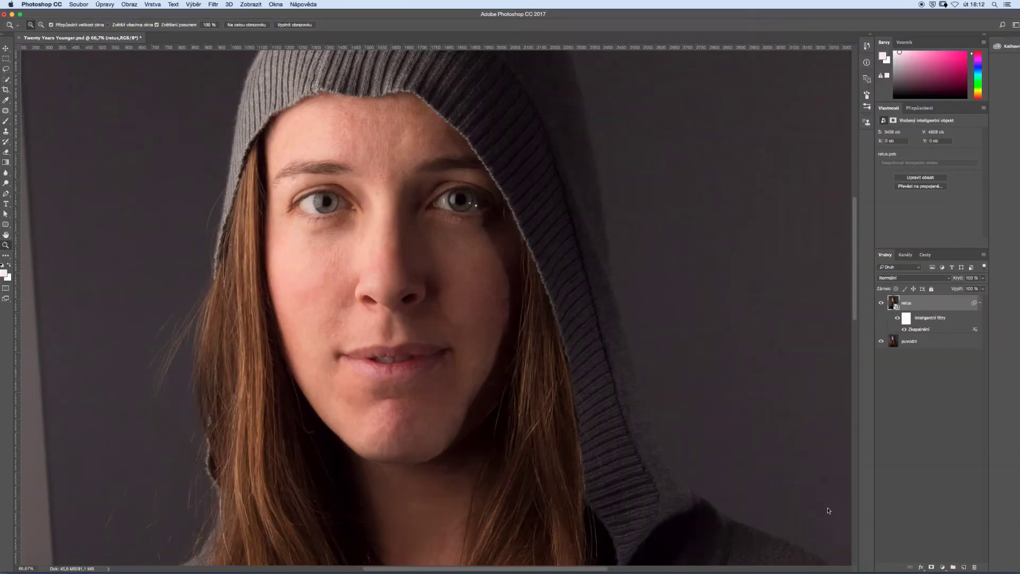
Step: Stamp all visible layers into a new 'kuze zpet' layer and convert it to a smart object
key("ctrl+alt+shift+e")
double_click(908, 304)
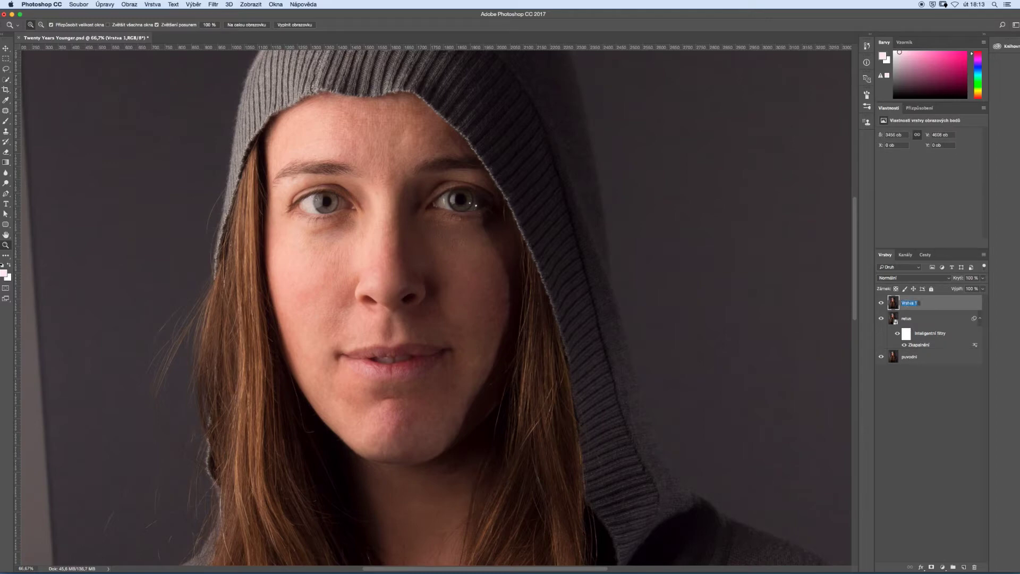
type("kuze zpet")
key("Return")
right_click(913, 305)
left_click(922, 334)
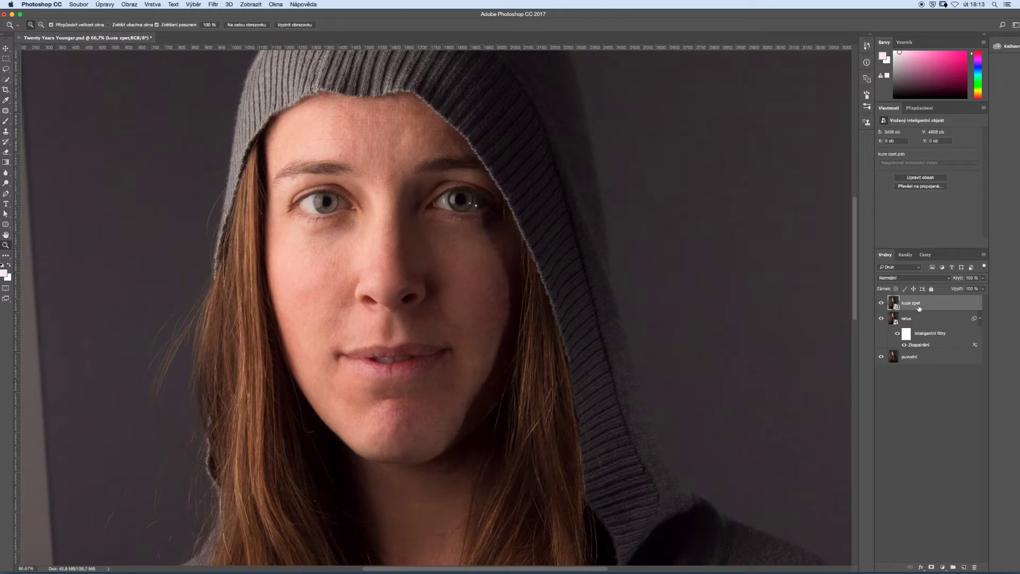
left_click(213, 4)
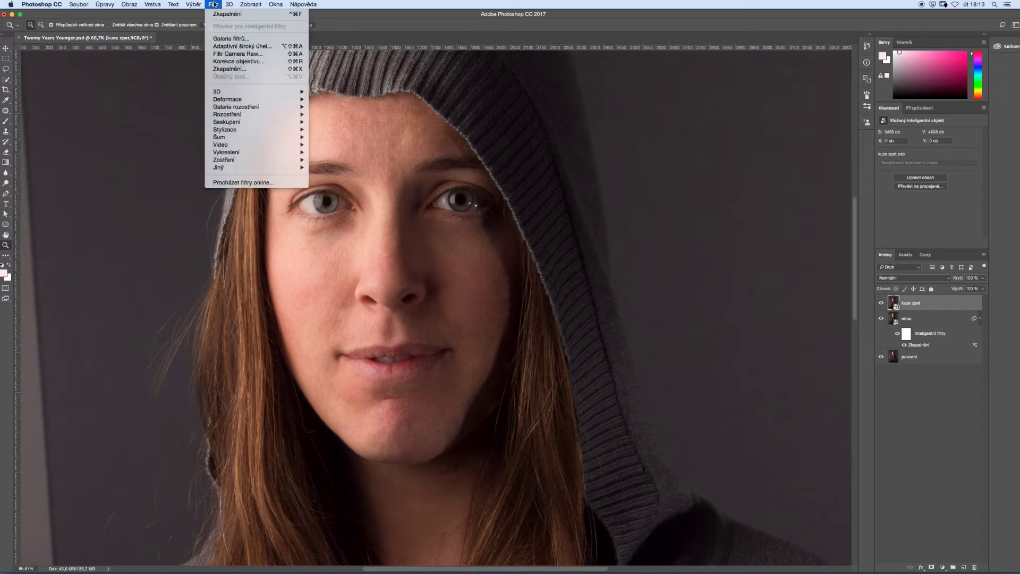
Step: Apply a Gaussian Blur with radius 20 to kuze zpet
mouse_move(227, 113)
left_click(334, 144)
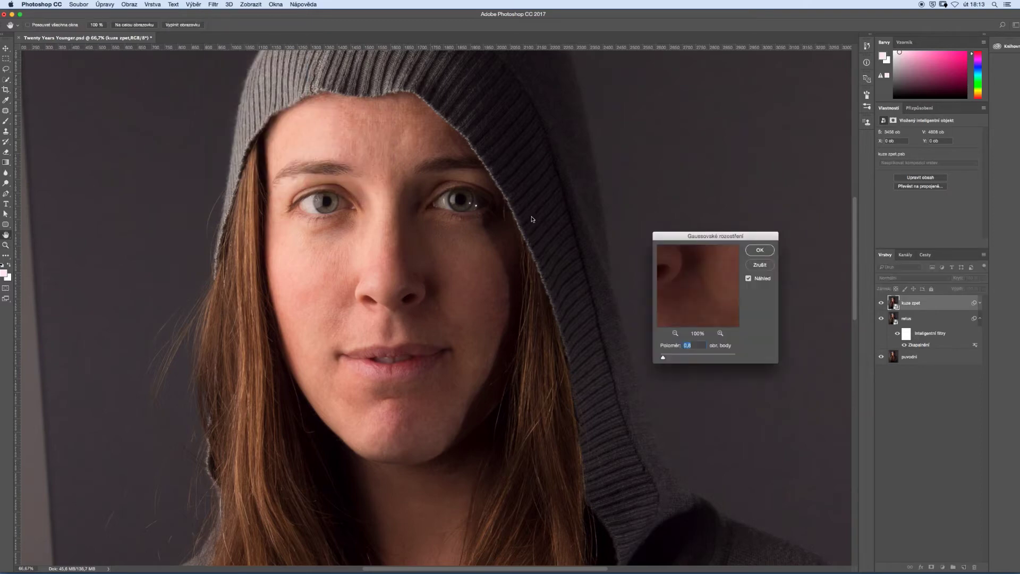
type("0")
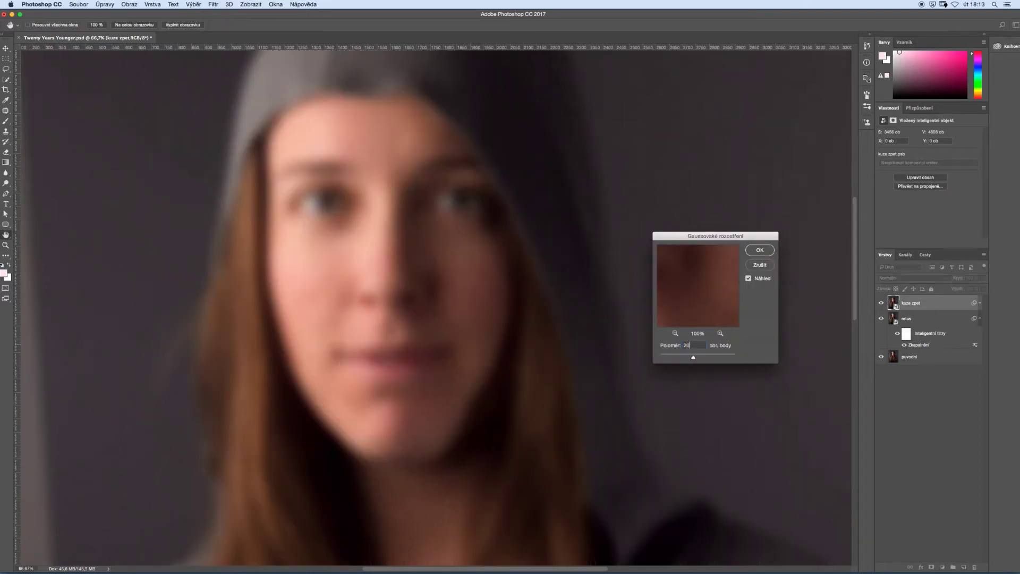
key("Return")
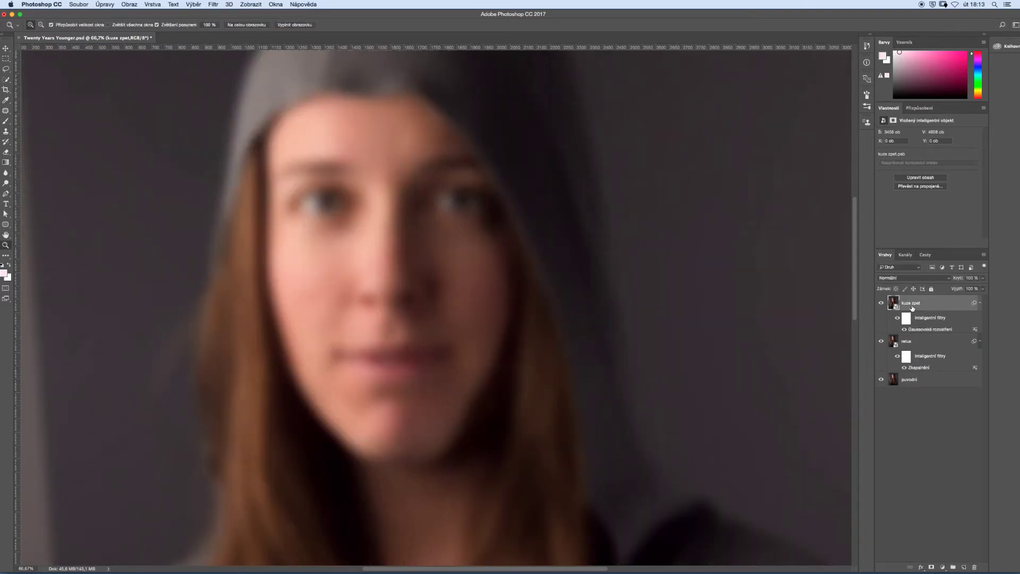
Step: Add a Texturizer filter with the Pískovec sandstone texture
left_click(213, 4)
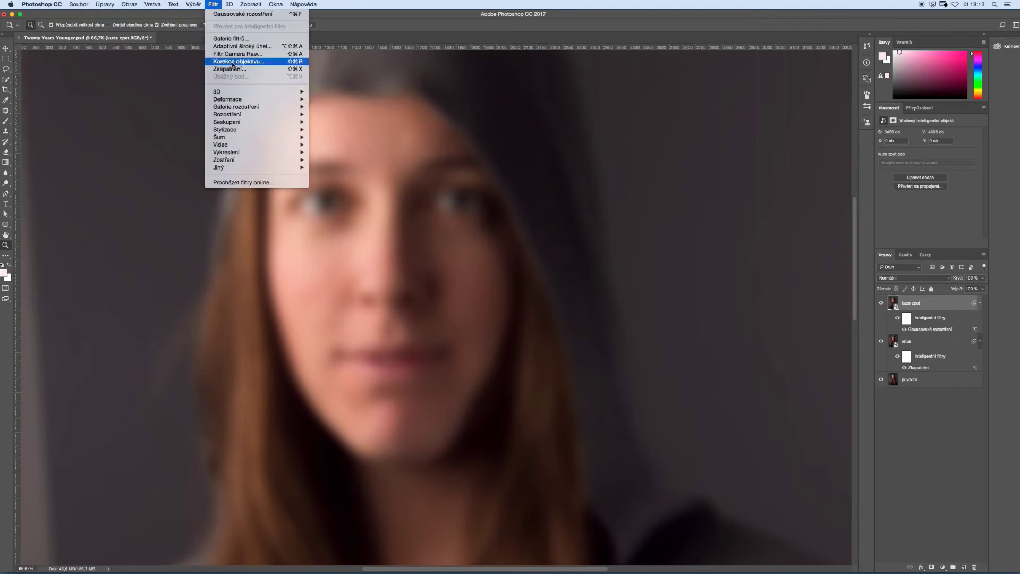
left_click(231, 38)
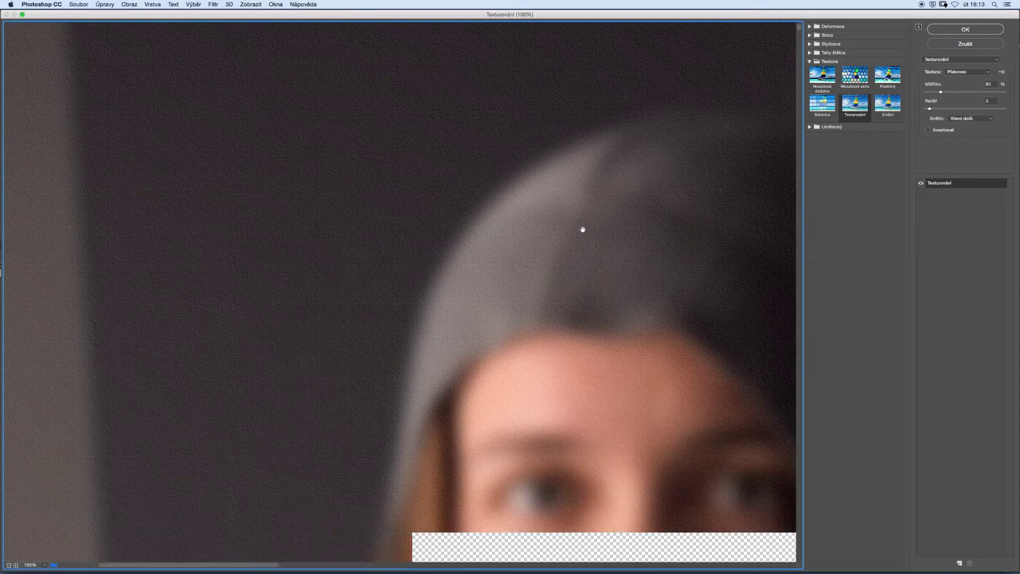
left_click(960, 73)
left_click(962, 72)
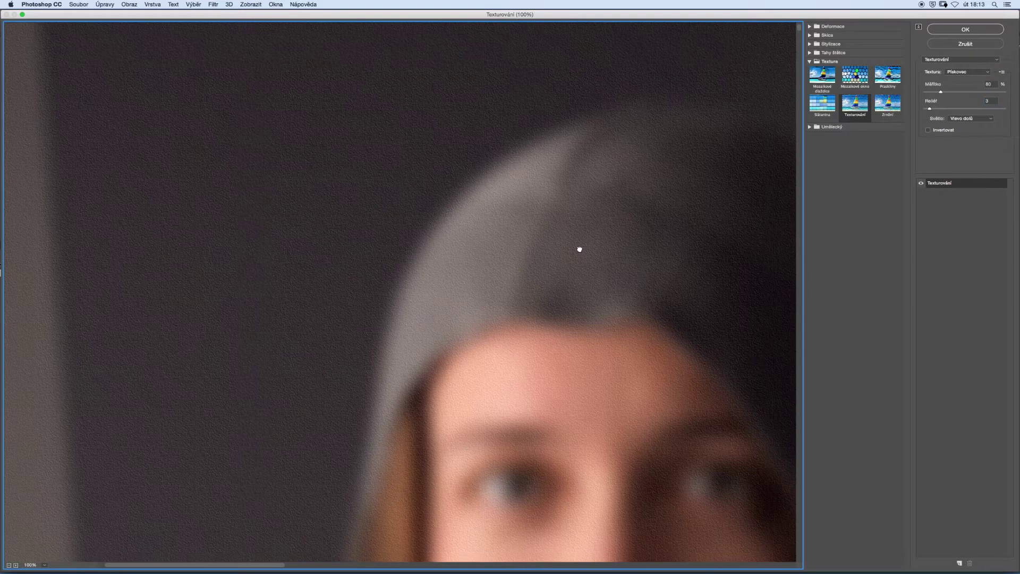
left_click_drag(578, 246, 481, 208)
left_click(965, 29)
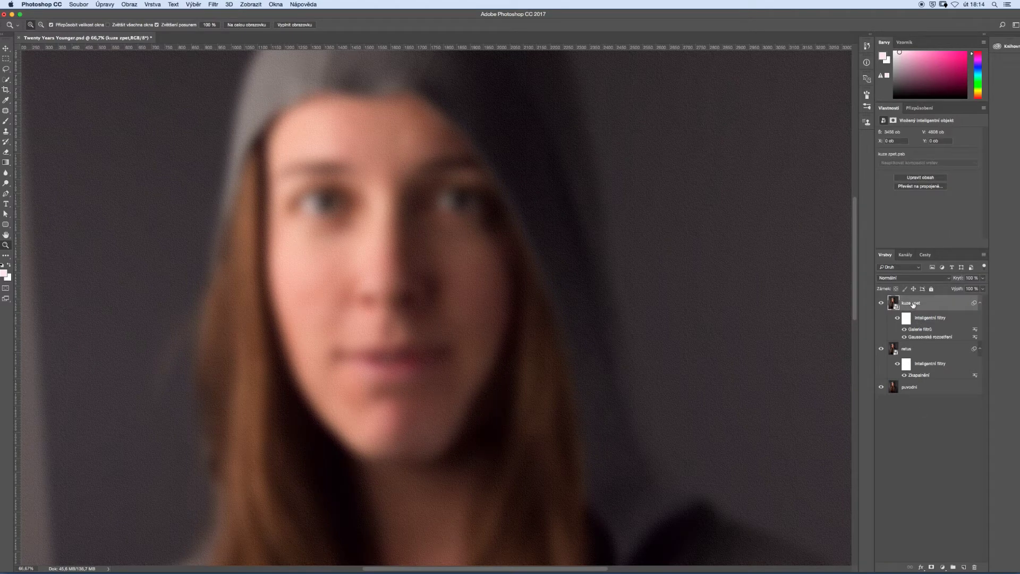
left_click(213, 4)
mouse_move(232, 113)
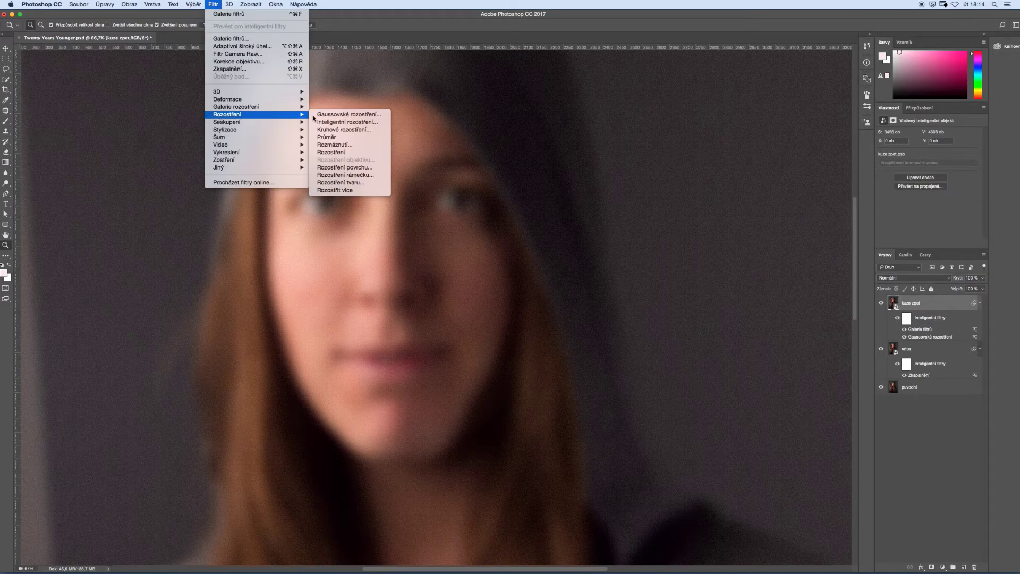
Step: Apply a second Gaussian Blur with radius 0,8
left_click(327, 114)
type("0")
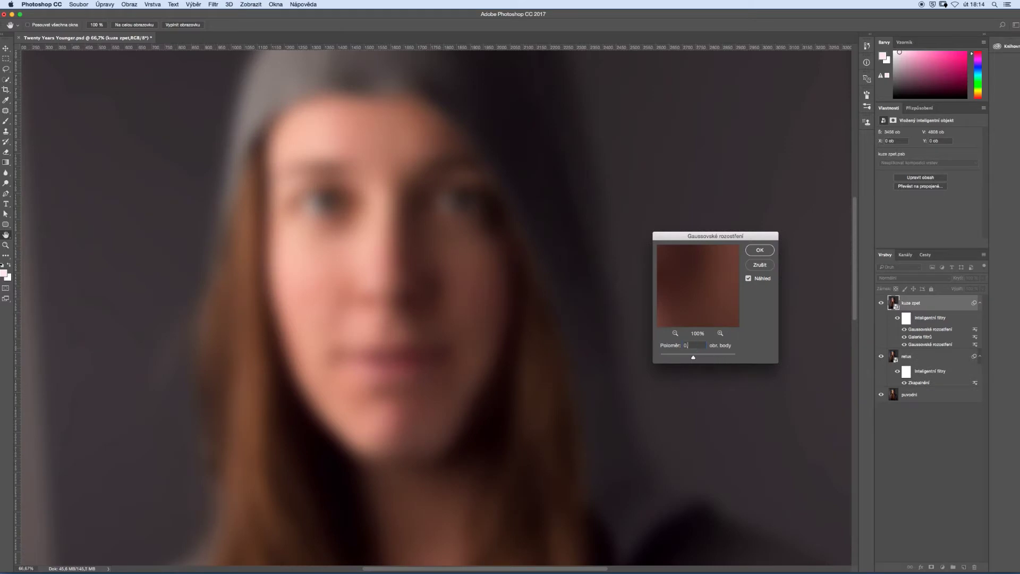
type(",8")
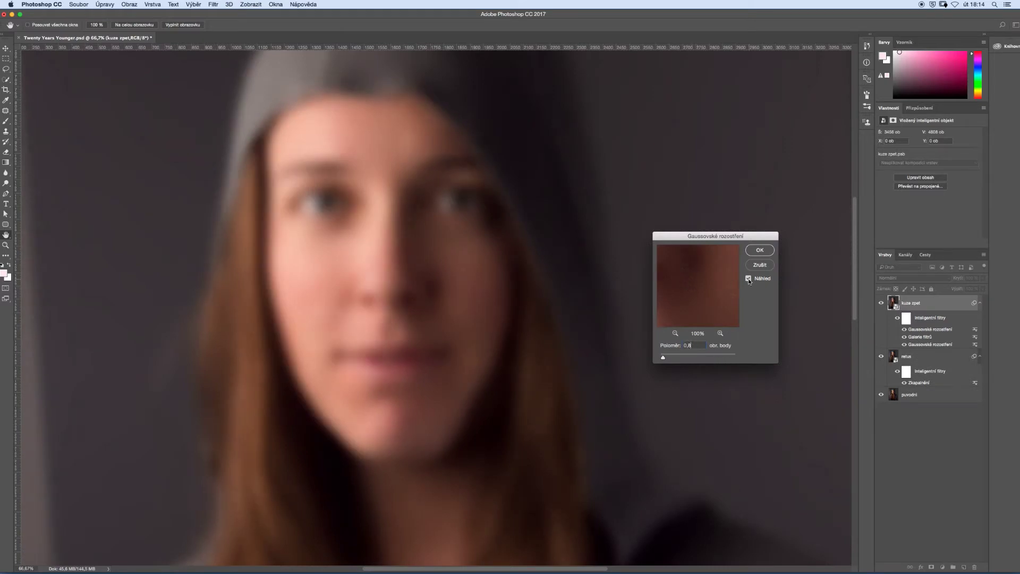
left_click(758, 252)
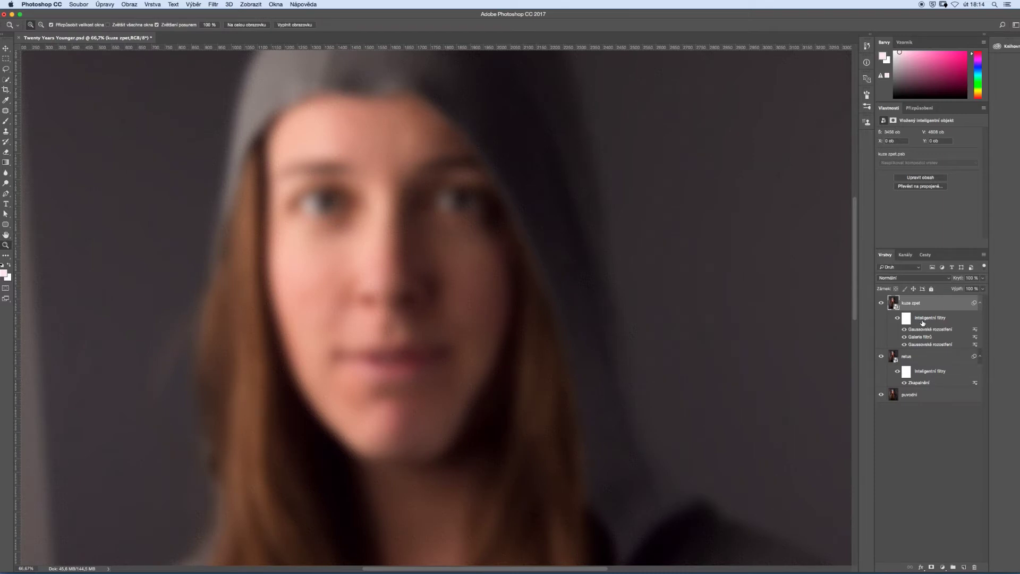
Step: Add a layer mask to kuze zpet and fill it with black
left_click(931, 568)
key("shift+BackSpace")
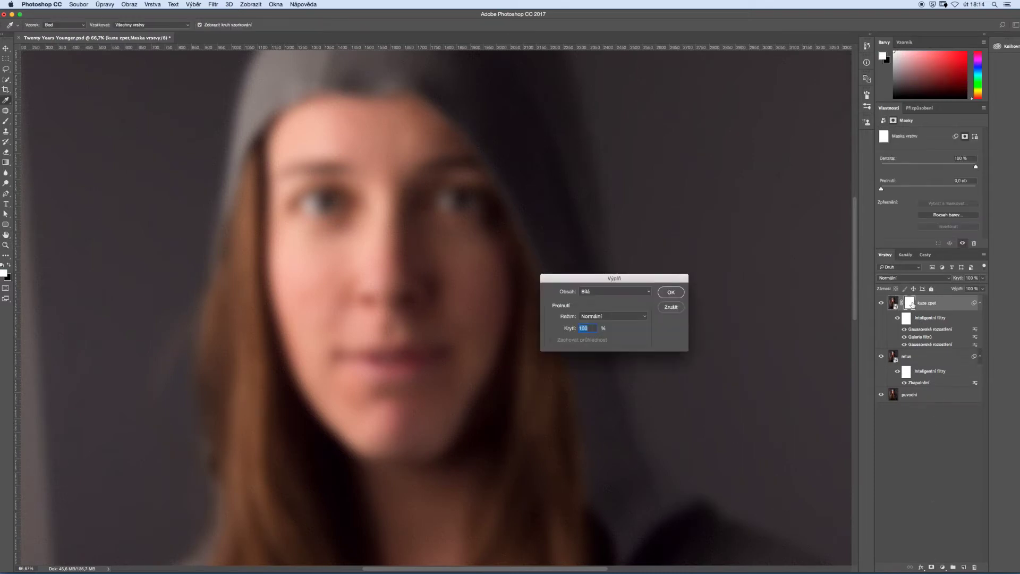
left_click(594, 291)
key("Return")
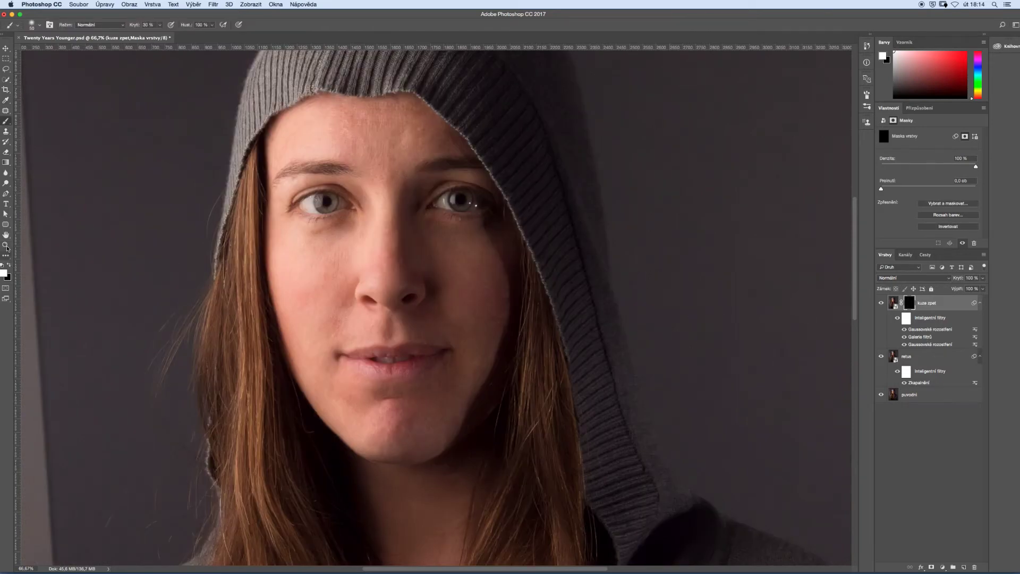
Step: Paint the smoothed skin back onto the nose bridge and chin with a white brush
left_click(348, 279)
key("b")
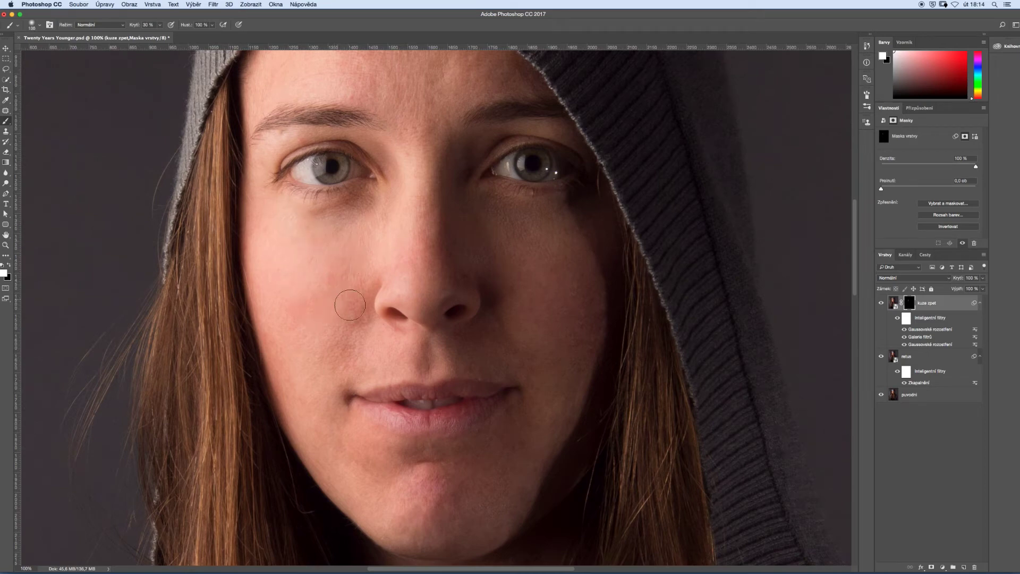
key("bracketleft")
key("bracketleft")
key("bracketleft")
key("bracketright")
key("bracketright")
key("bracketright")
left_click_drag(404, 251, 410, 266)
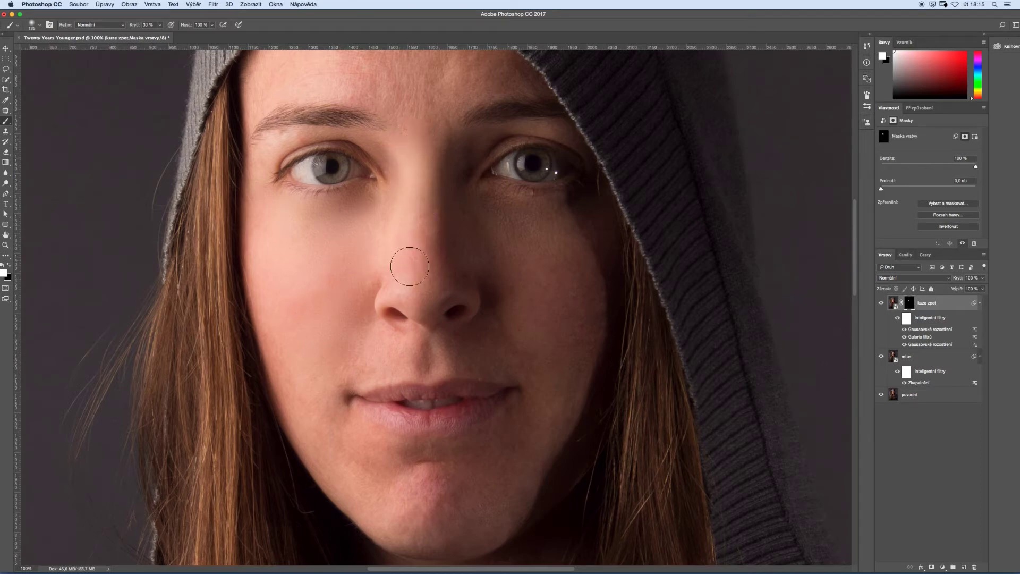
key("bracketleft")
key("bracketleft")
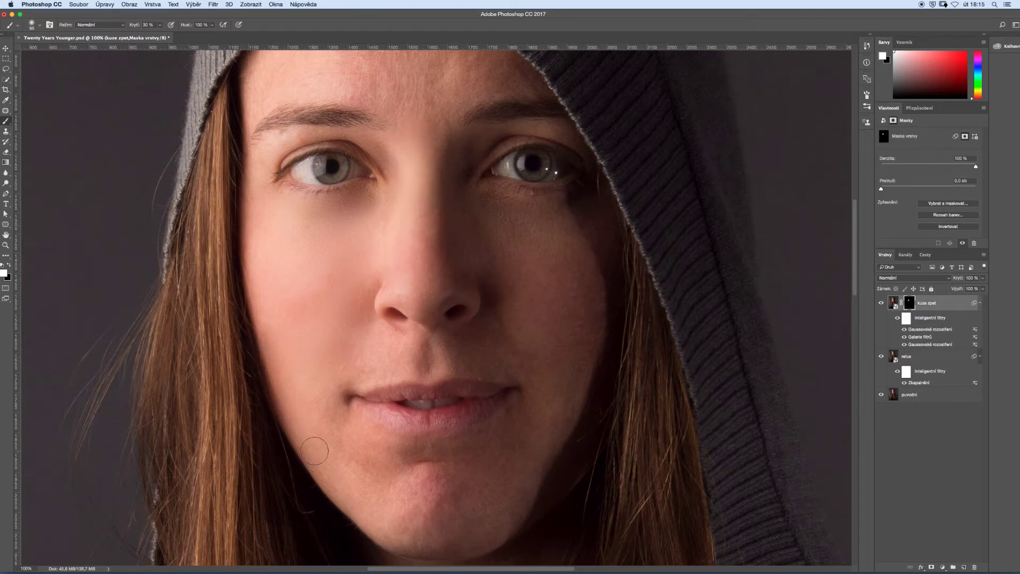
key("bracketleft")
key("bracketleft")
key("bracketleft")
scroll(358, 461, "down", 2)
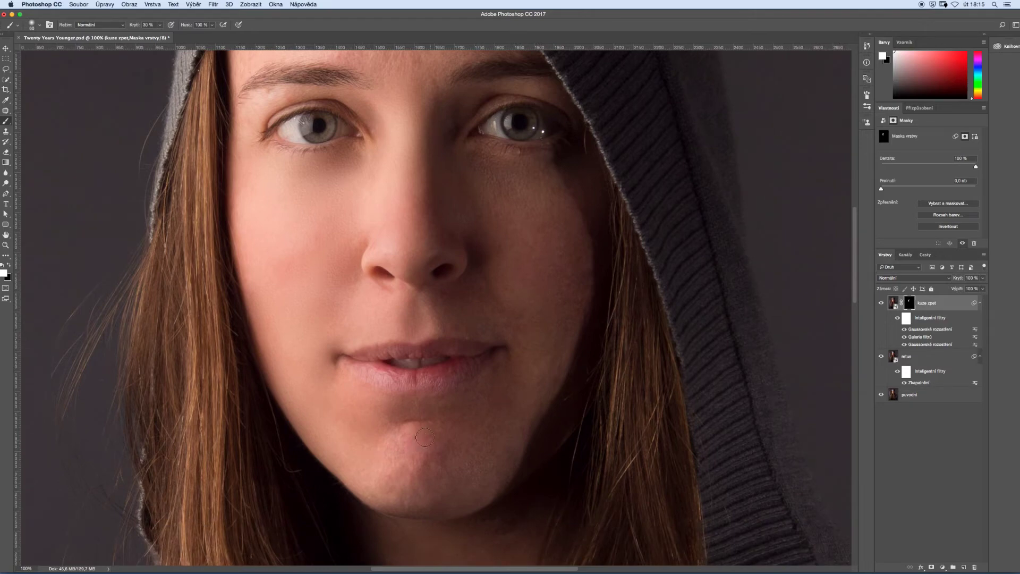
key("bracketright")
key("bracketright")
key("bracketright")
key("bracketleft")
Step: Paint the smoothing over the forehead wrinkles with a larger brush
key("bracketleft")
key("bracketleft")
key("bracketleft")
left_click_drag(380, 186, 379, 283)
key("bracketleft")
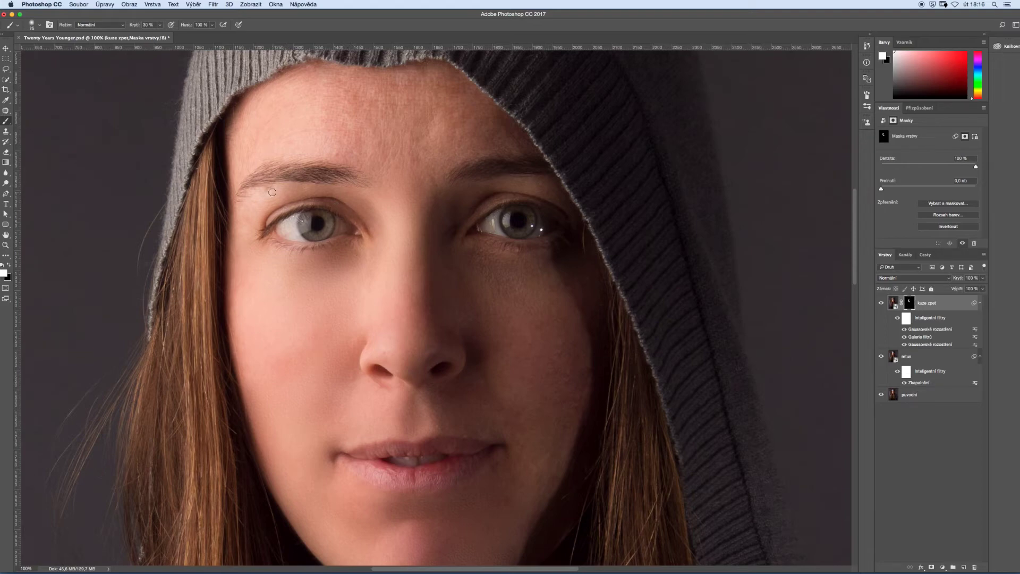
key("bracketright")
key("bracketright")
key("bracketright")
key("bracketright")
mouse_move(361, 103)
left_mouse_down()
mouse_move(342, 91)
mouse_move(255, 130)
mouse_move(353, 136)
left_mouse_up()
key("bracketright")
key("bracketright")
mouse_move(420, 159)
left_mouse_down()
mouse_move(372, 99)
mouse_move(444, 82)
left_mouse_up()
key("bracketleft")
key("bracketright")
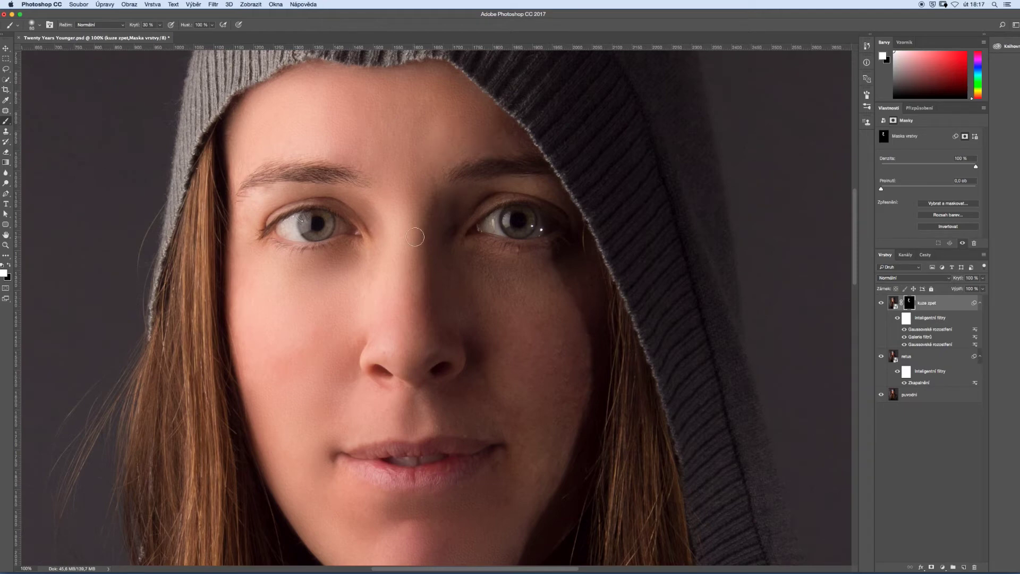
Step: Drop the brush opacity to 20% and paint the mask under the eye and on the cheek
scroll(436, 266, "down", 3)
scroll(436, 266, "right", 2)
scroll(420, 330, "down", 1)
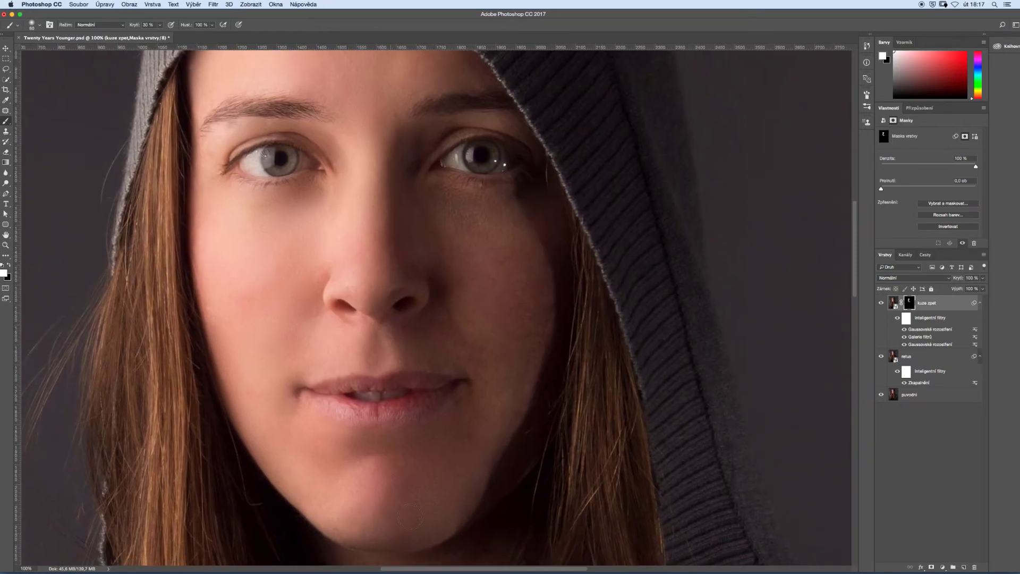
key("2")
key("bracketright")
key("bracketright")
mouse_move(462, 208)
left_mouse_down()
mouse_move(449, 196)
mouse_move(486, 229)
left_mouse_up()
key("bracketleft")
key("bracketleft")
key("bracketleft")
key("bracketright")
key("bracketright")
key("bracketright")
key("bracketleft")
key("bracketleft")
key("bracketleft")
Step: Paint gentle 20% smoothing around the lips, across the cheek and on the chin
scroll(406, 340, "down", 3)
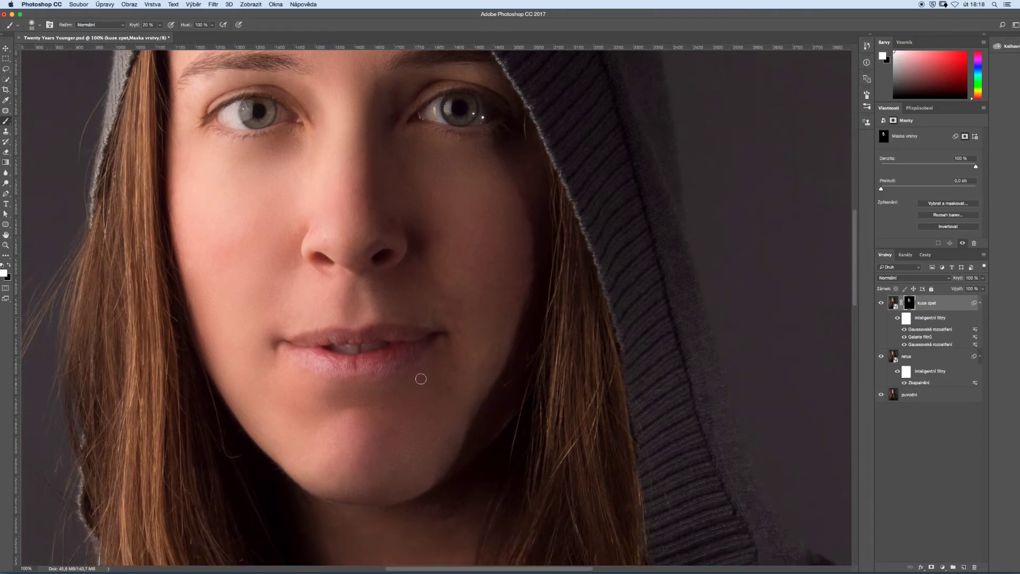
key("bracketright")
key("bracketright")
key("bracketright")
key("bracketright")
key("bracketright")
key("bracketright")
scroll(478, 345, "up", 1)
scroll(490, 319, "up", 3)
scroll(506, 283, "up", 1)
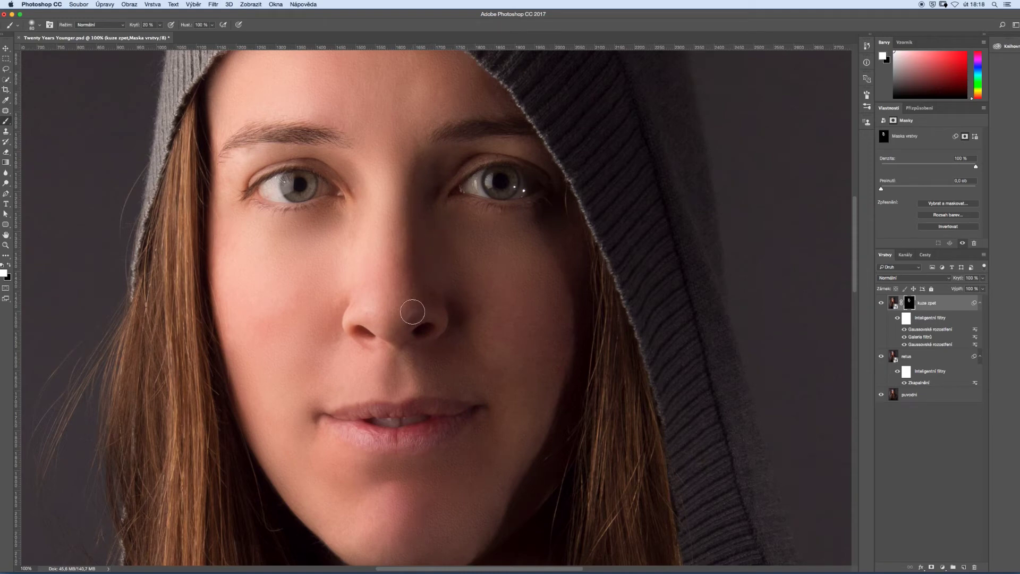
key("bracketright")
key("bracketright")
key("bracketright")
scroll(510, 431, "down", 3)
key("bracketleft")
key("bracketleft")
key("bracketleft")
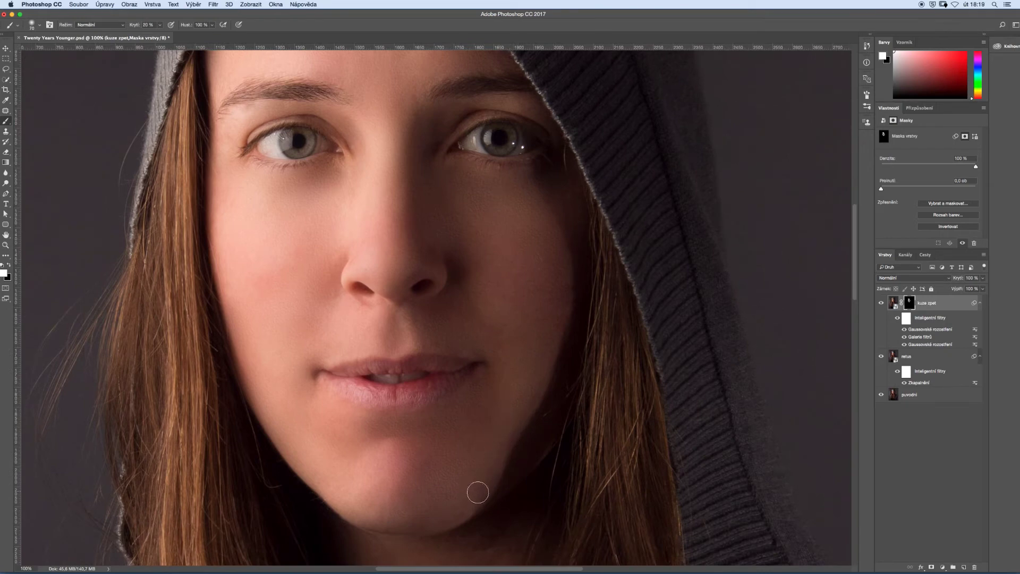
scroll(433, 386, "up", 3)
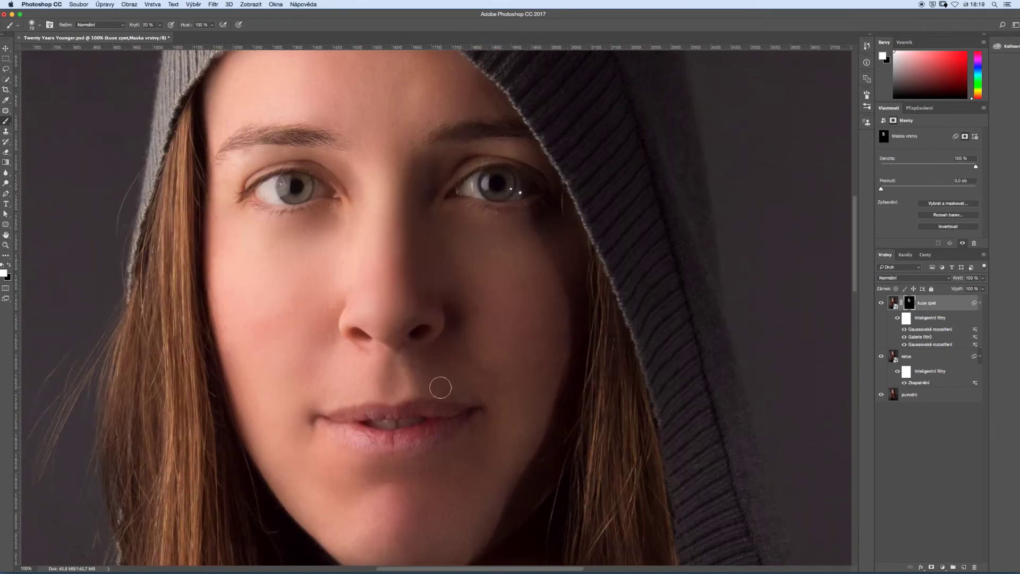
Step: Zoom in on the brow and brush 20% smoothing onto the forehead and under the eye
key("z")
left_click(380, 282, "alt")
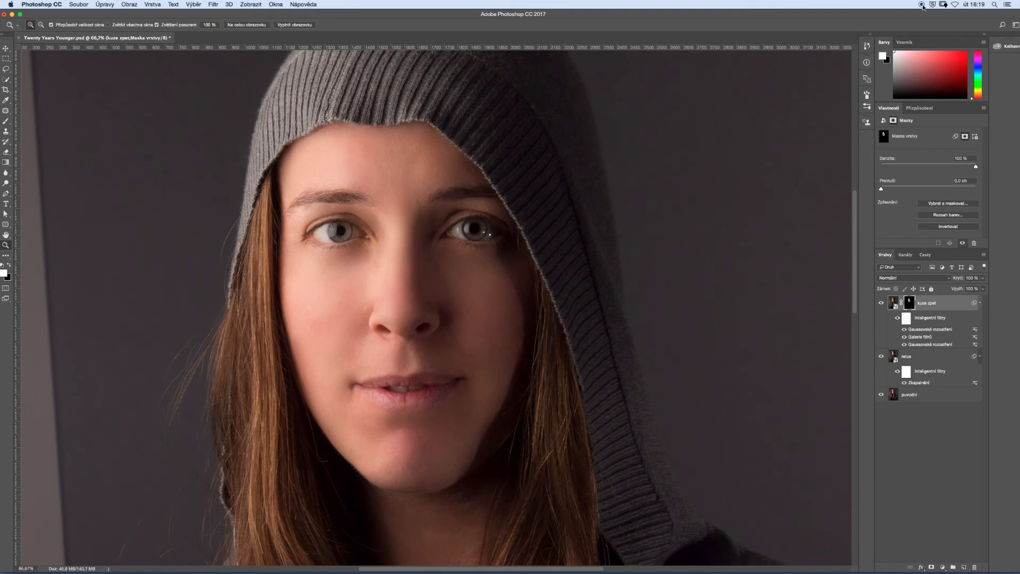
left_click(431, 210)
key("b")
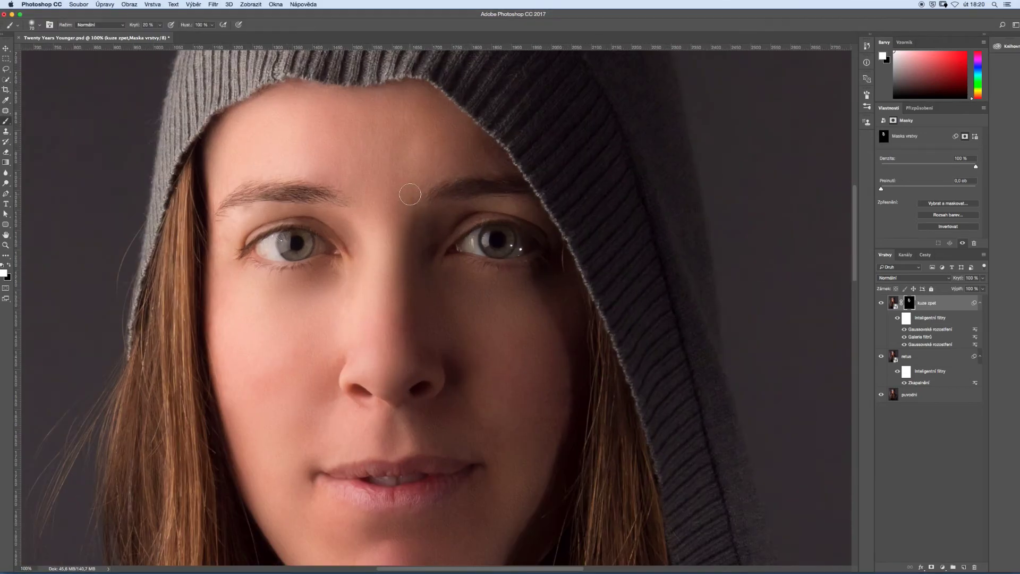
key("bracketright")
key("bracketright")
key("bracketright")
scroll(319, 155, "down", 5)
key("bracketleft")
key("bracketleft")
key("bracketleft")
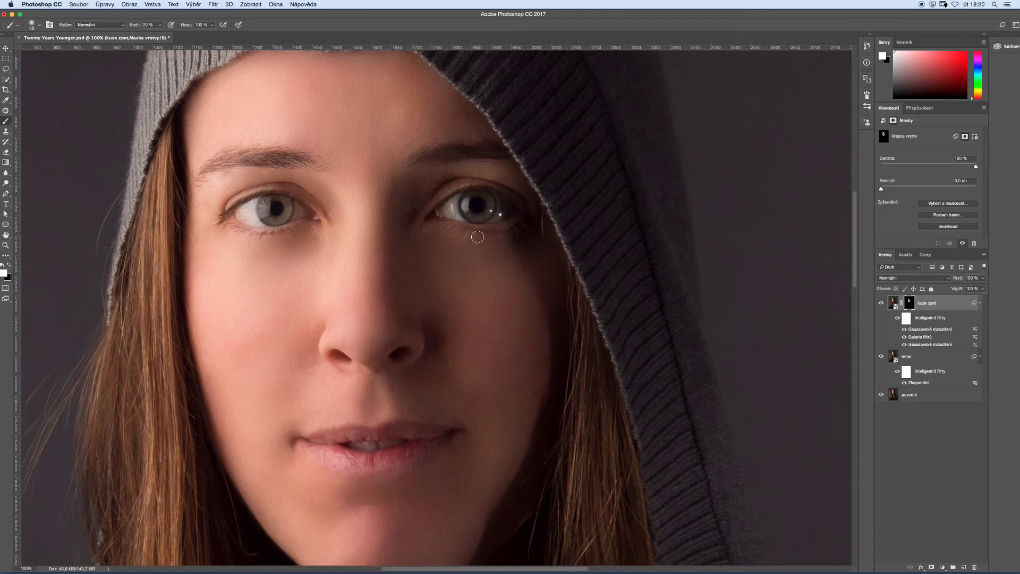